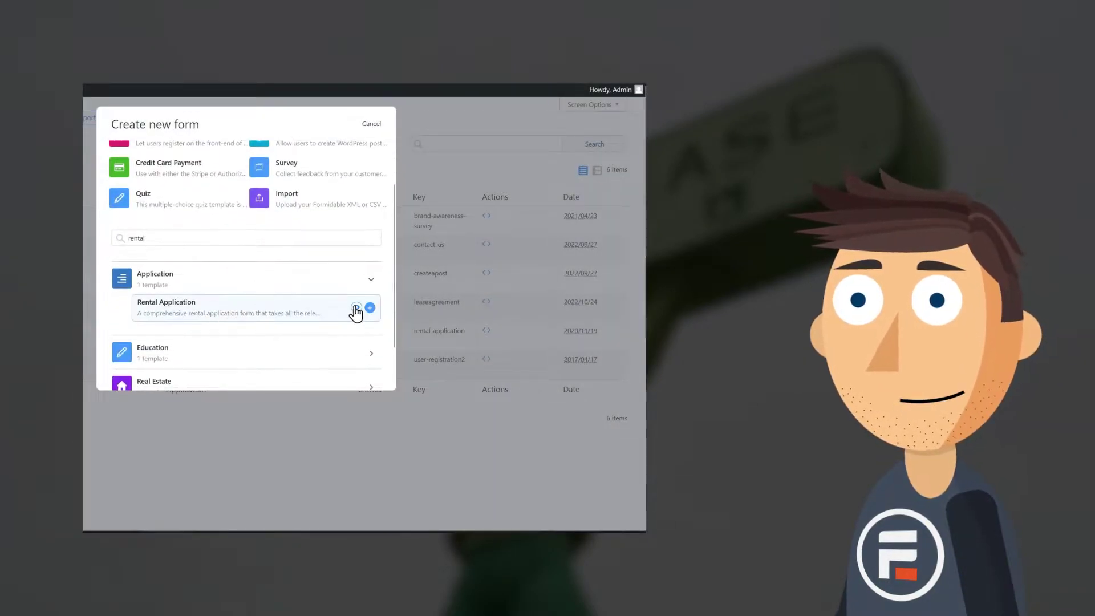
# - Create a new form from the Rental Application template and scroll through its fields
pyautogui.click(363, 311)
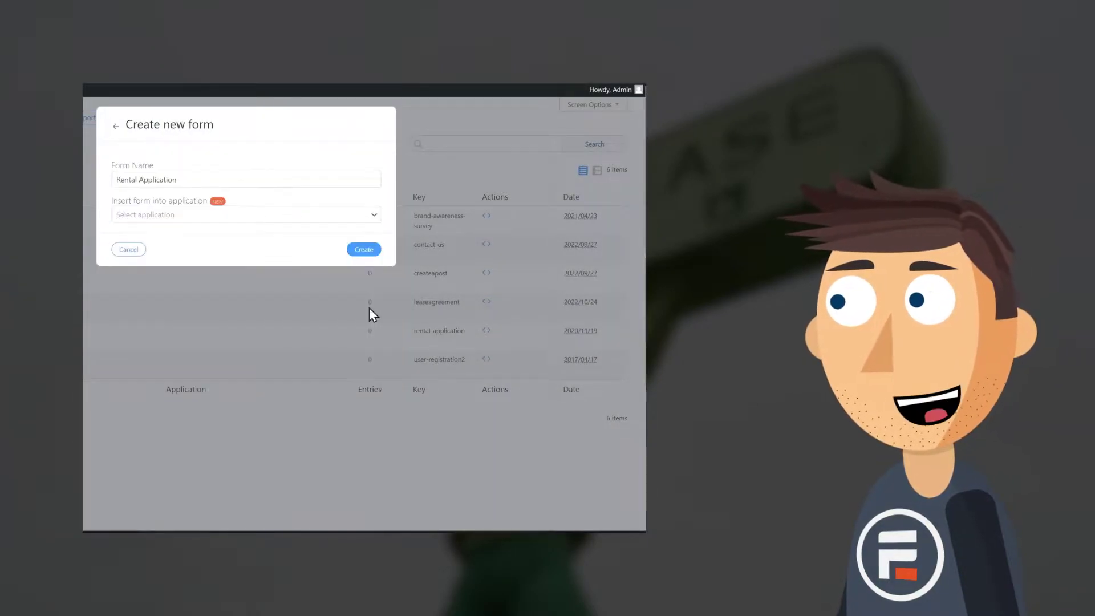
pyautogui.click(362, 250)
pyautogui.scroll(-5, 290, 291)
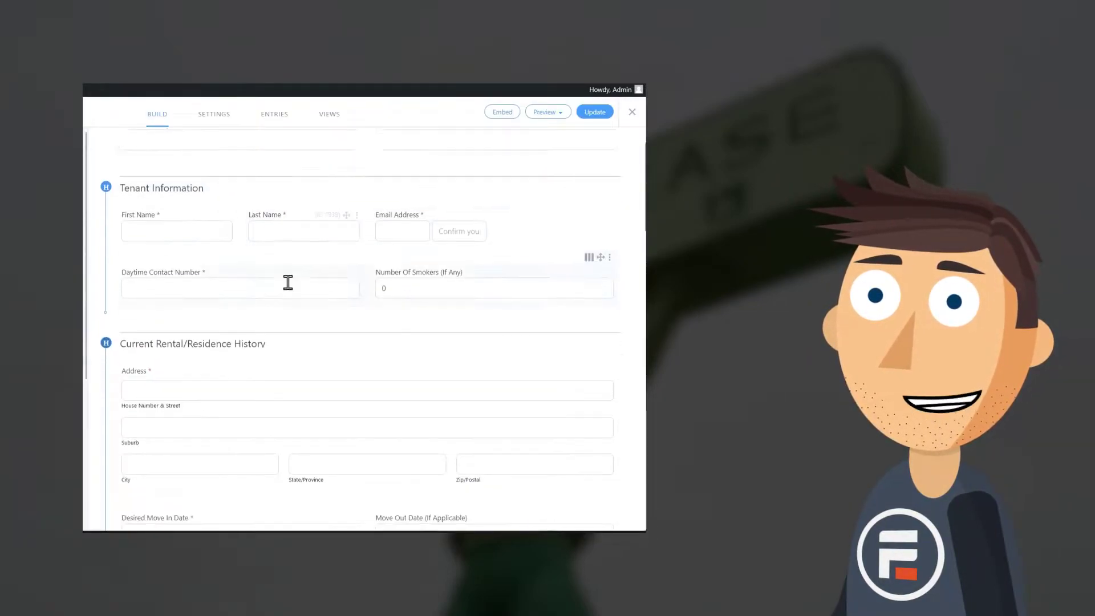
pyautogui.scroll(-10, 289, 296)
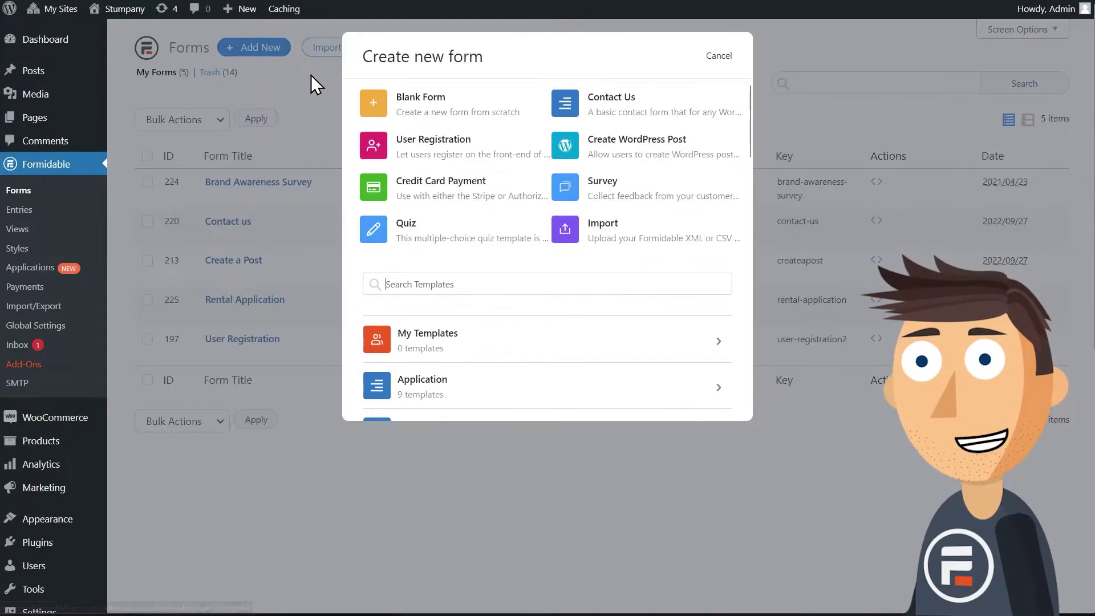
# - Create a blank form named Lease Agreement
pyautogui.click(425, 114)
pyautogui.write('Lease Agreement')
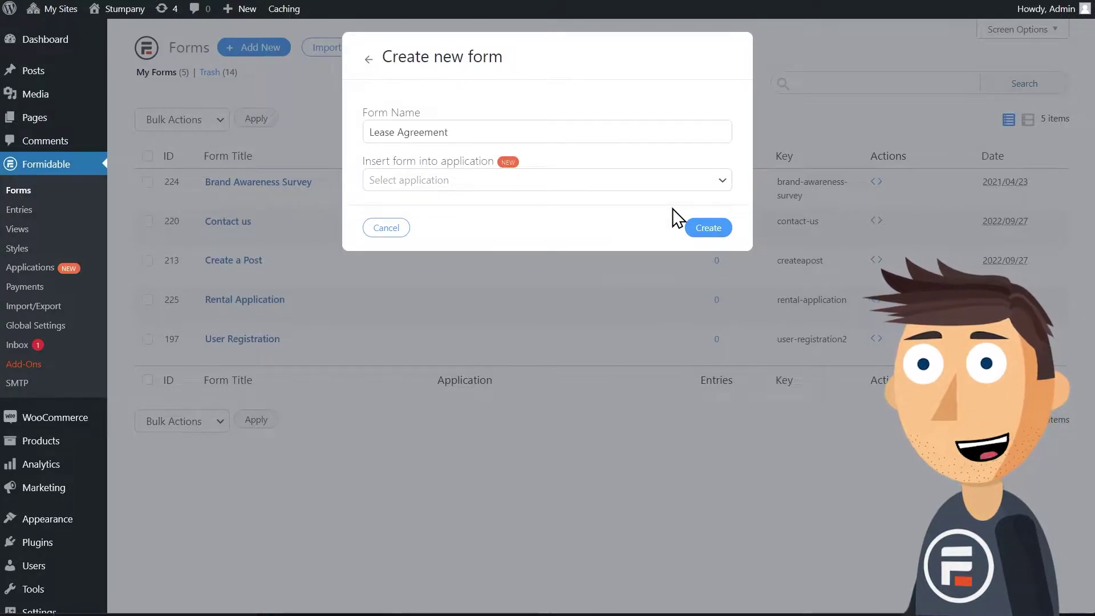
pyautogui.click(706, 230)
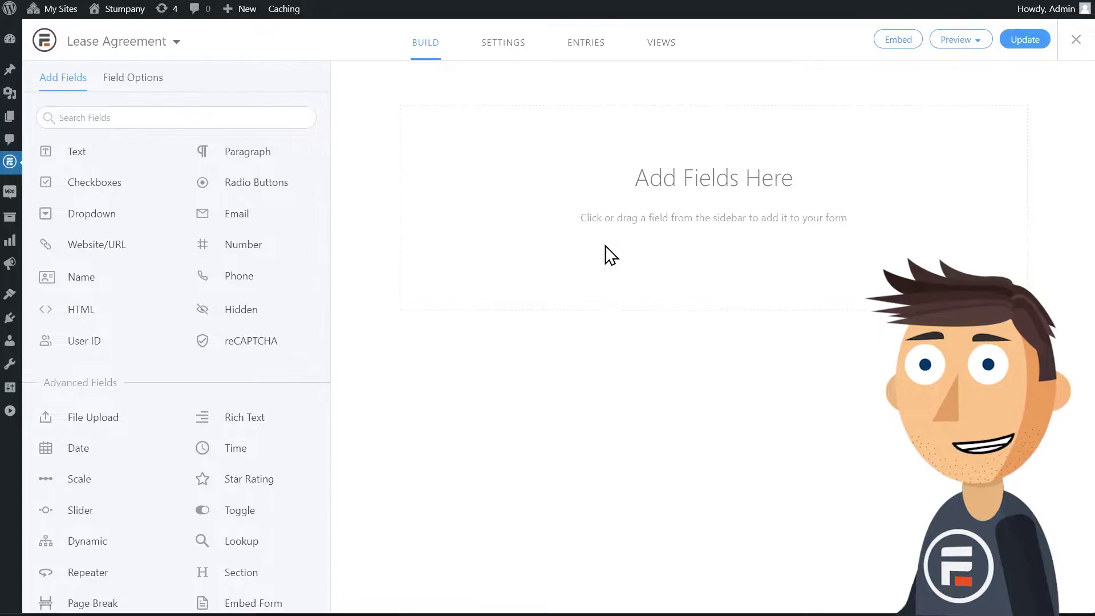
# - Add an HTML block and paste the lorem ipsum paragraph into its content
pyautogui.click(93, 323)
pyautogui.click(715, 184)
pyautogui.click(276, 325)
pyautogui.hotkey('ctrl', 'v')
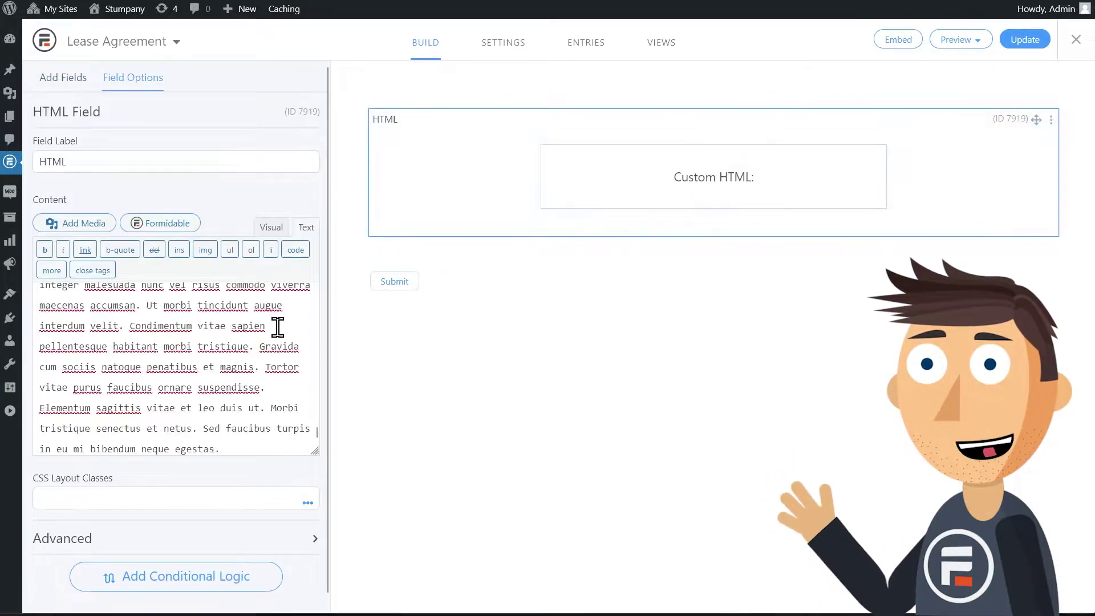
pyautogui.scroll(10, 280, 370)
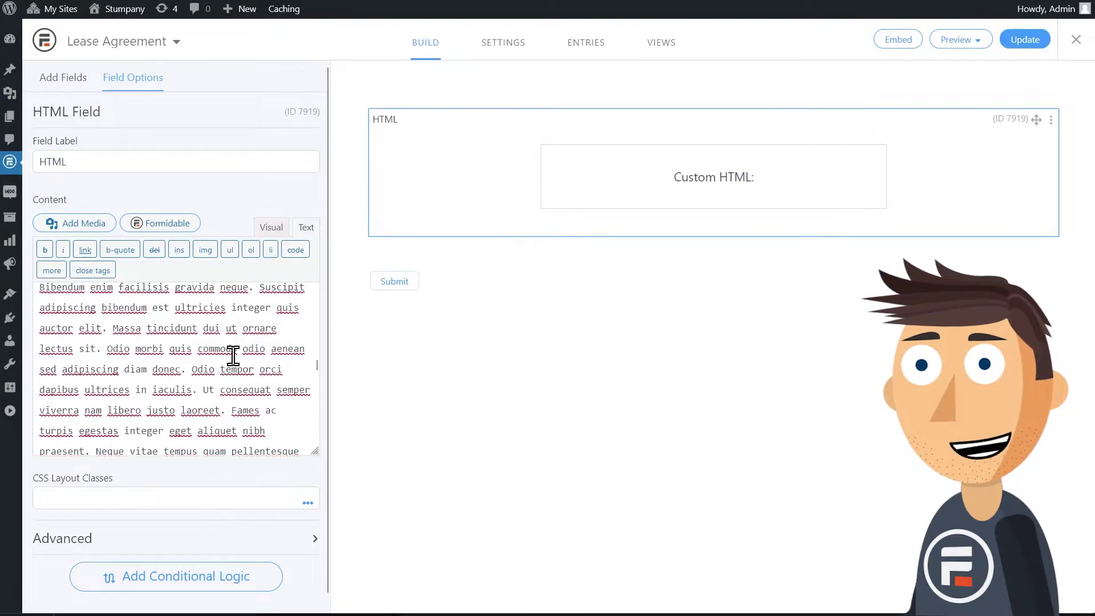
# - Bold 'Lorem ipsum dolor sit amet' and italicize 'Et ultrices neque ornare'
pyautogui.moveTo(38, 296); pyautogui.dragTo(188, 297)
pyautogui.click(45, 249)
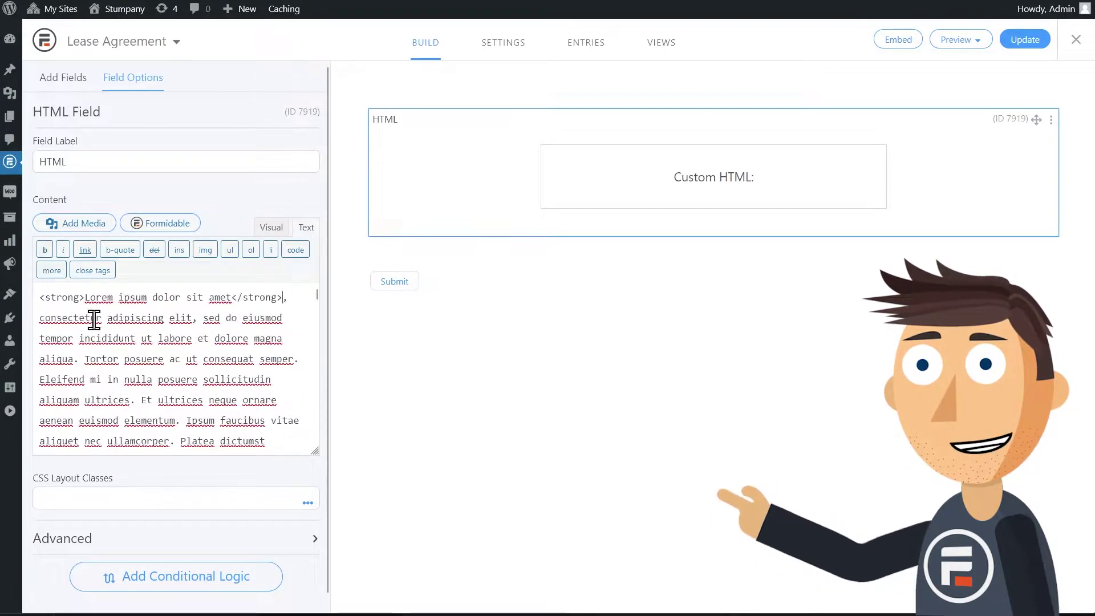
pyautogui.moveTo(139, 402); pyautogui.dragTo(276, 401)
pyautogui.click(62, 250)
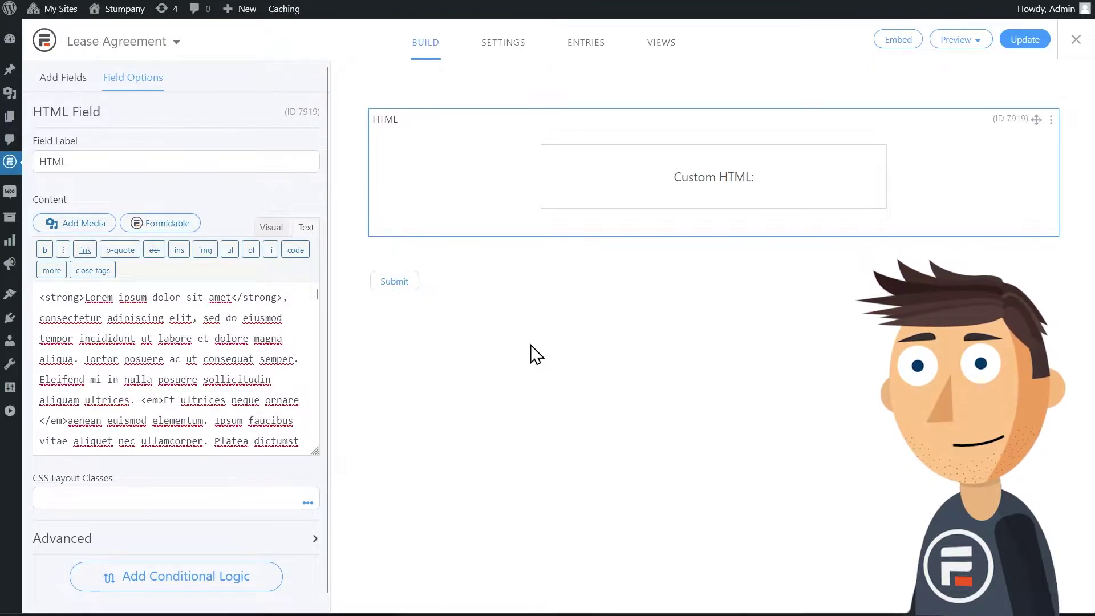
# - Add a Renter Email field above the HTML block, with a Name field above it
pyautogui.click(63, 78)
pyautogui.moveTo(222, 215); pyautogui.dragTo(545, 110)
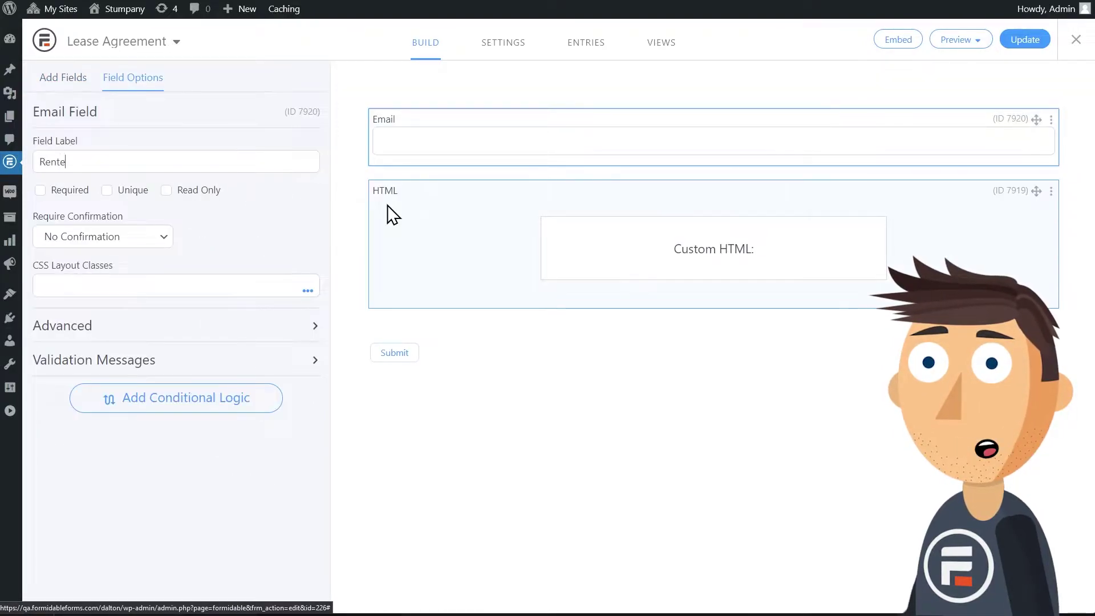
pyautogui.write('Renter Email')
pyautogui.click(62, 77)
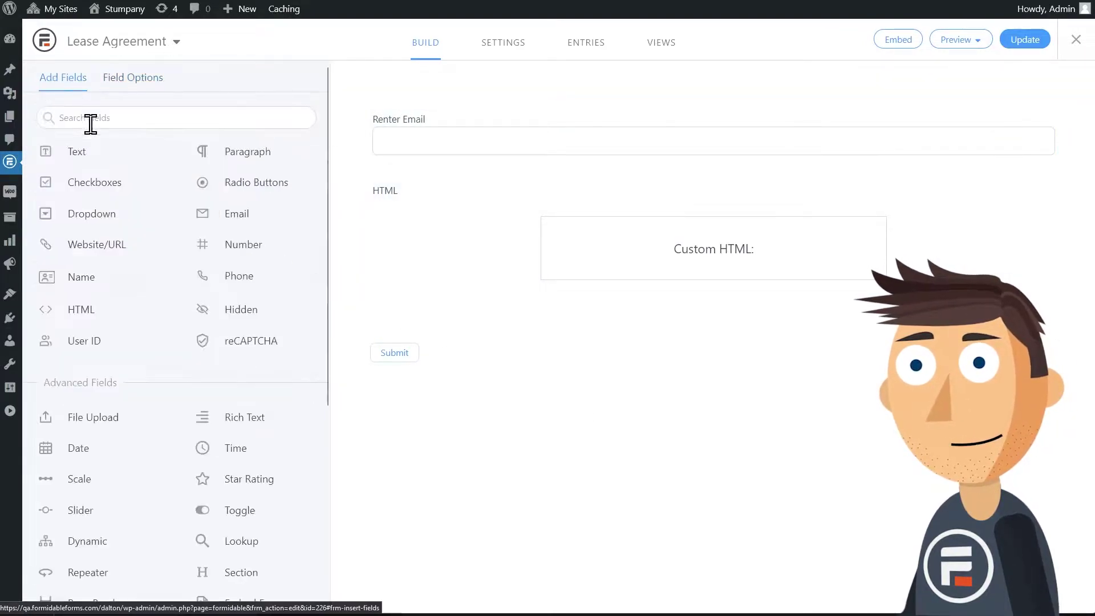
pyautogui.moveTo(80, 276); pyautogui.dragTo(413, 105)
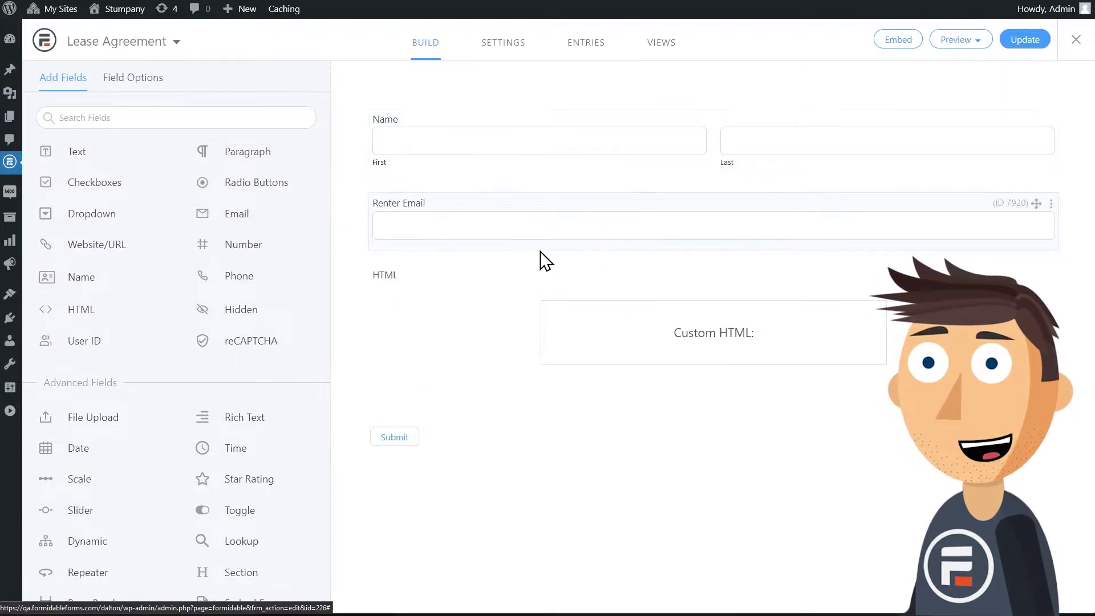
pyautogui.scroll(-3, 205, 379)
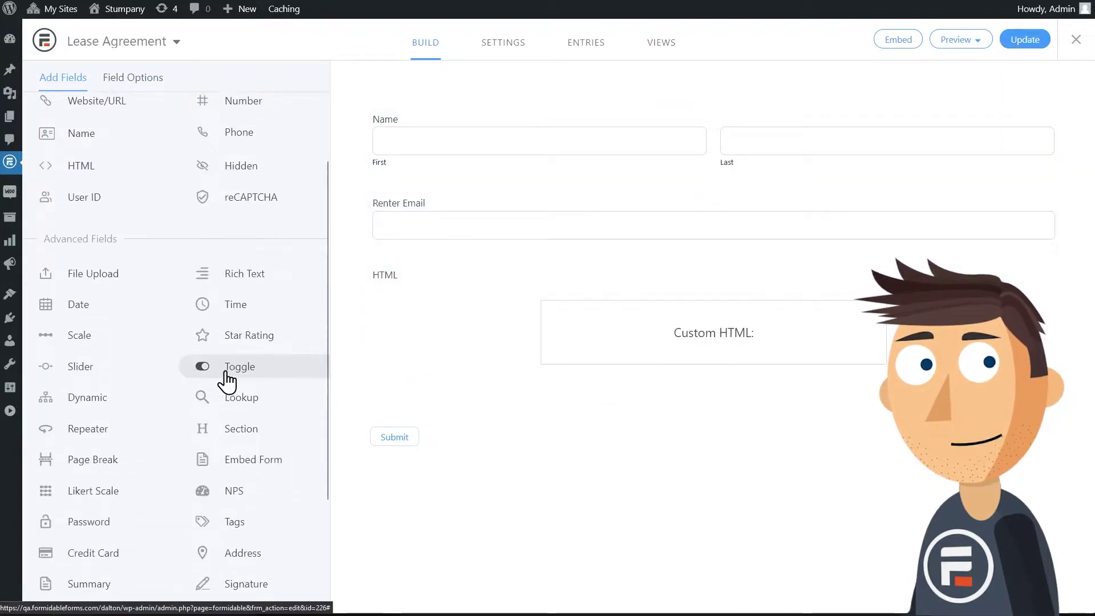
# - Add a required toggle below the HTML labelled 'Do you agree? (blah blah legaleeze)'
pyautogui.moveTo(244, 377); pyautogui.dragTo(410, 416)
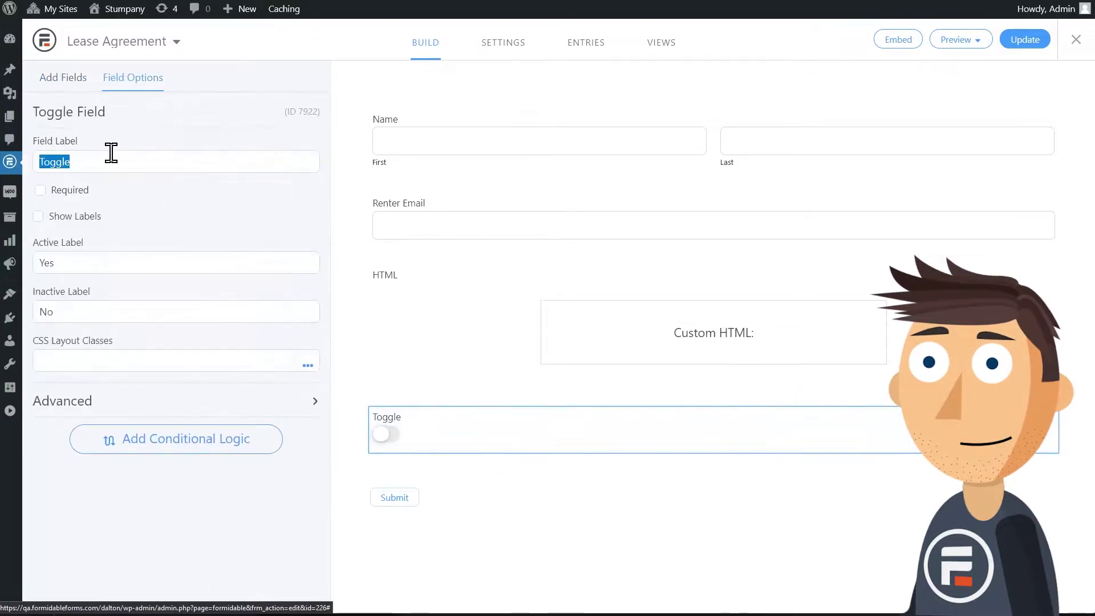
pyautogui.write('Do you agree? (blah b')
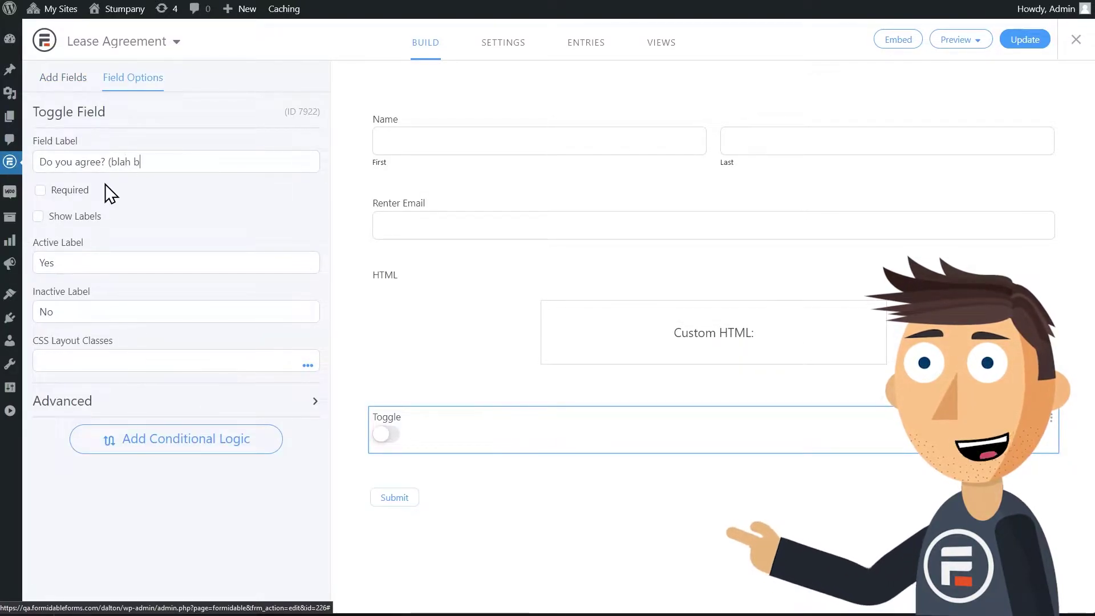
pyautogui.write('lah legaleeze)')
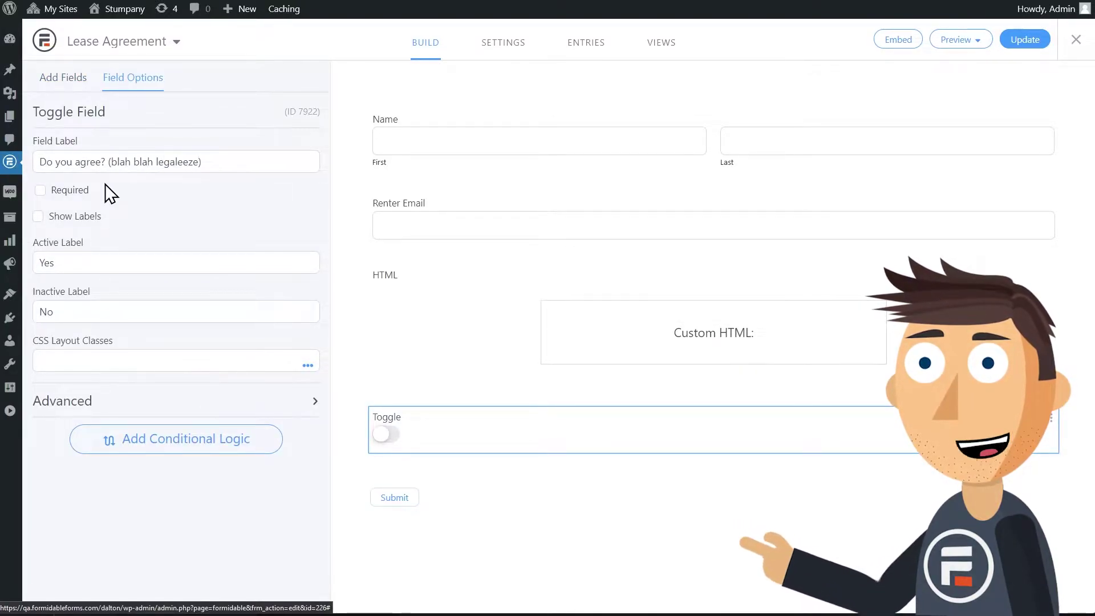
pyautogui.click(40, 190)
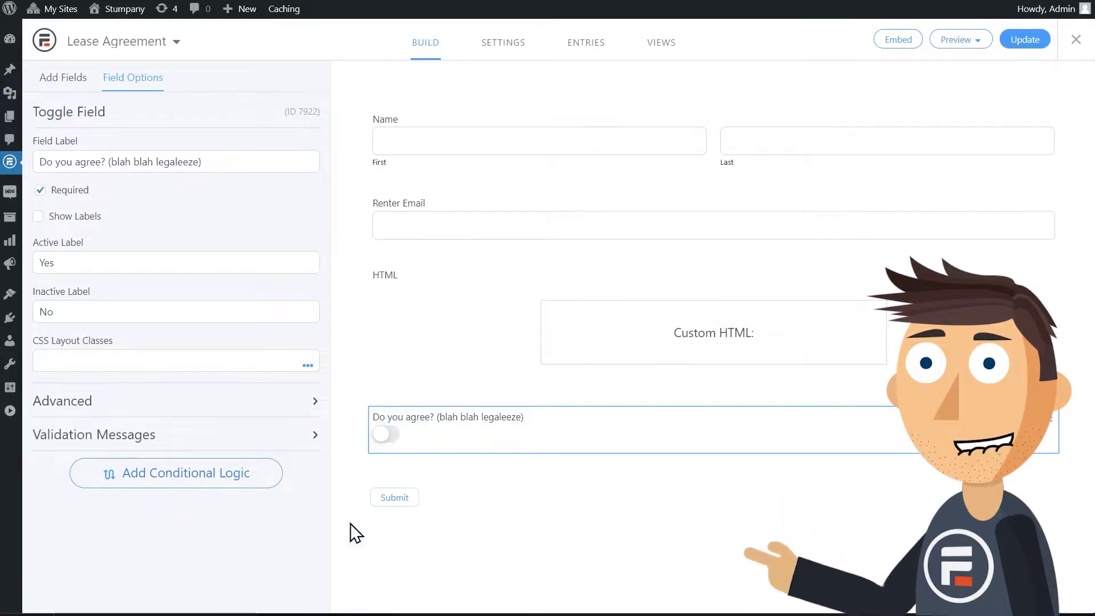
# - Add a second HTML block near the bottom and a Signature field at the end
pyautogui.click(45, 80)
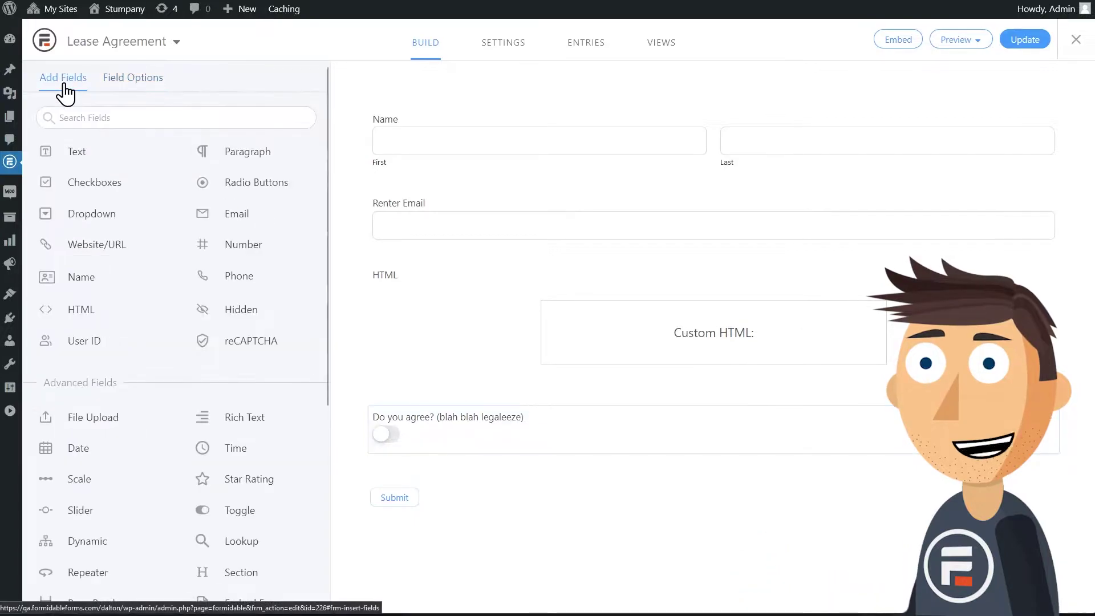
pyautogui.moveTo(77, 311); pyautogui.dragTo(513, 468)
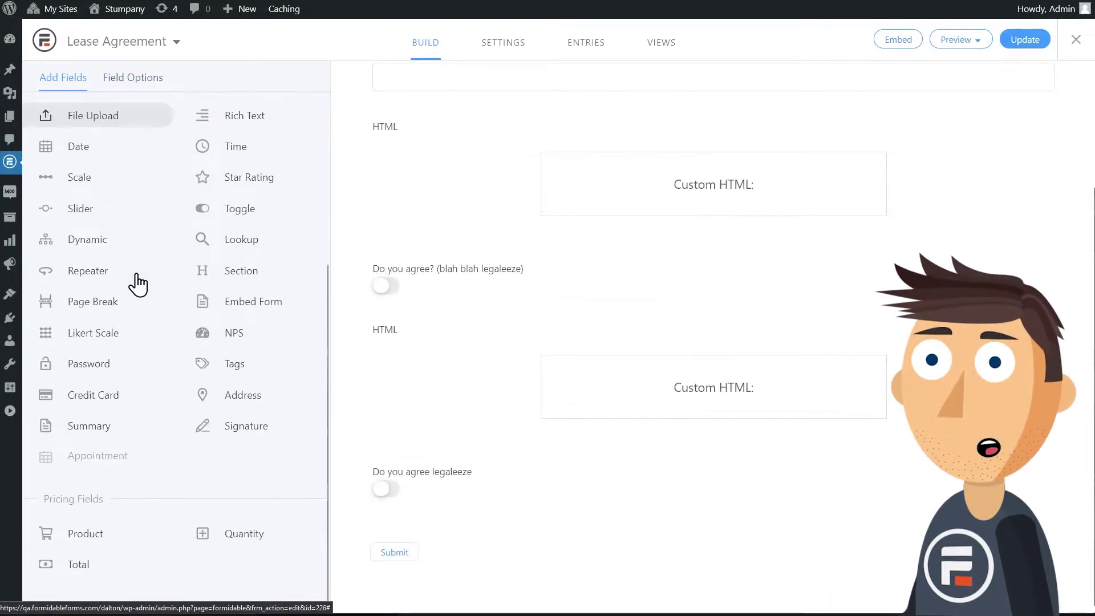
pyautogui.click(249, 433)
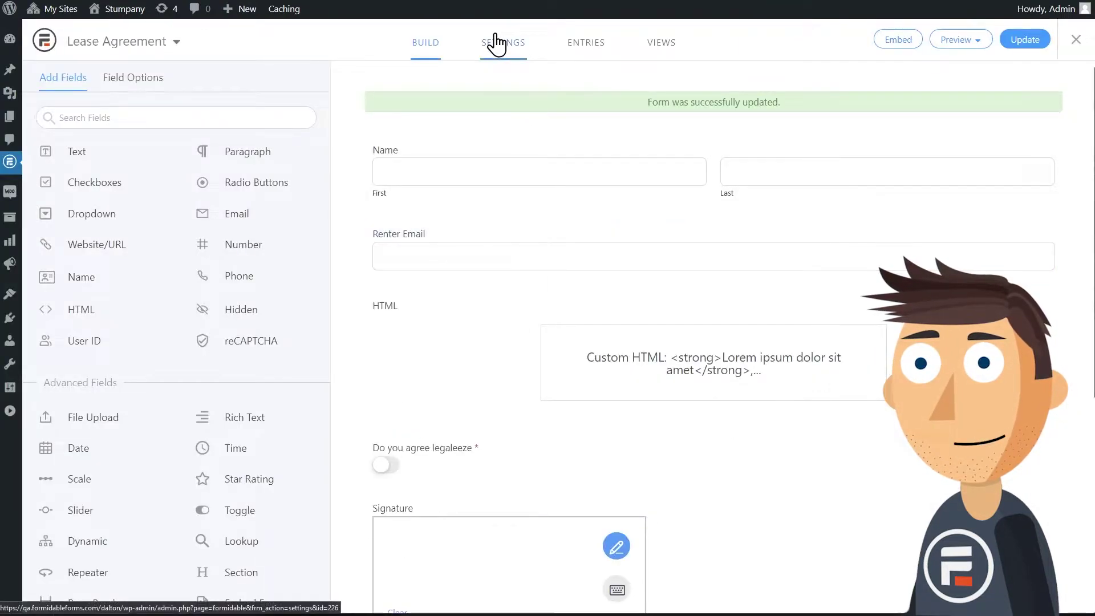
# - Add a new Send Email action in the form's Actions & Notifications and rename it
pyautogui.click(503, 50)
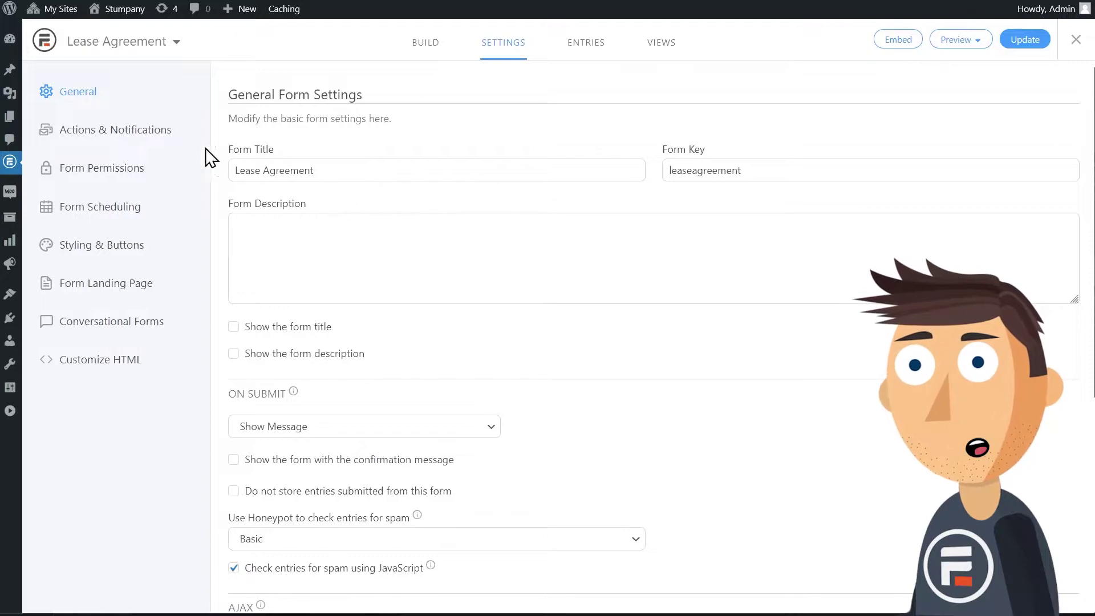
pyautogui.click(147, 132)
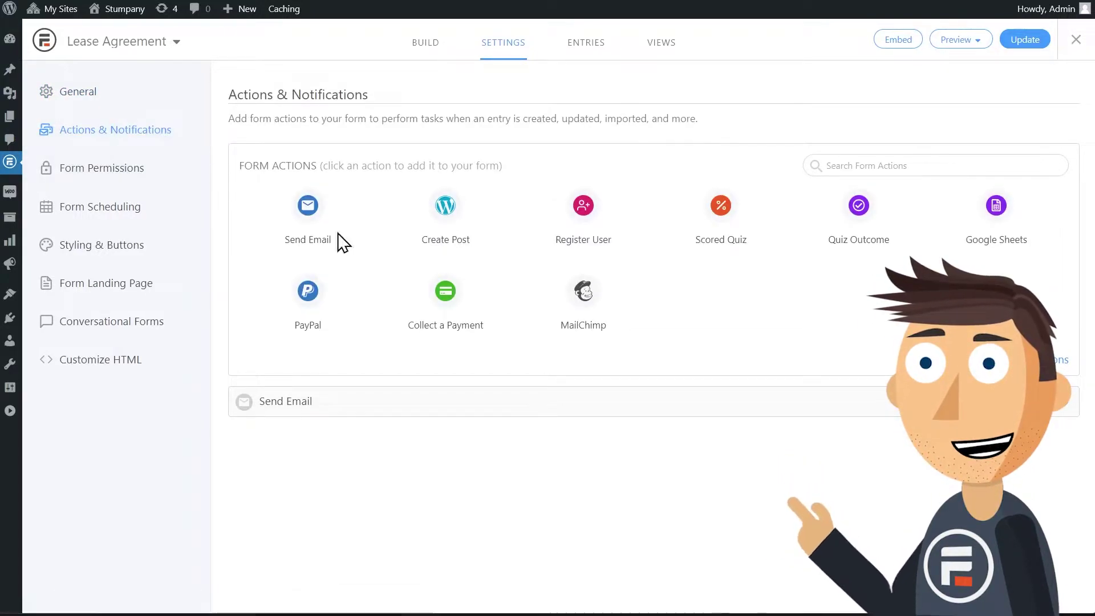
pyautogui.click(314, 227)
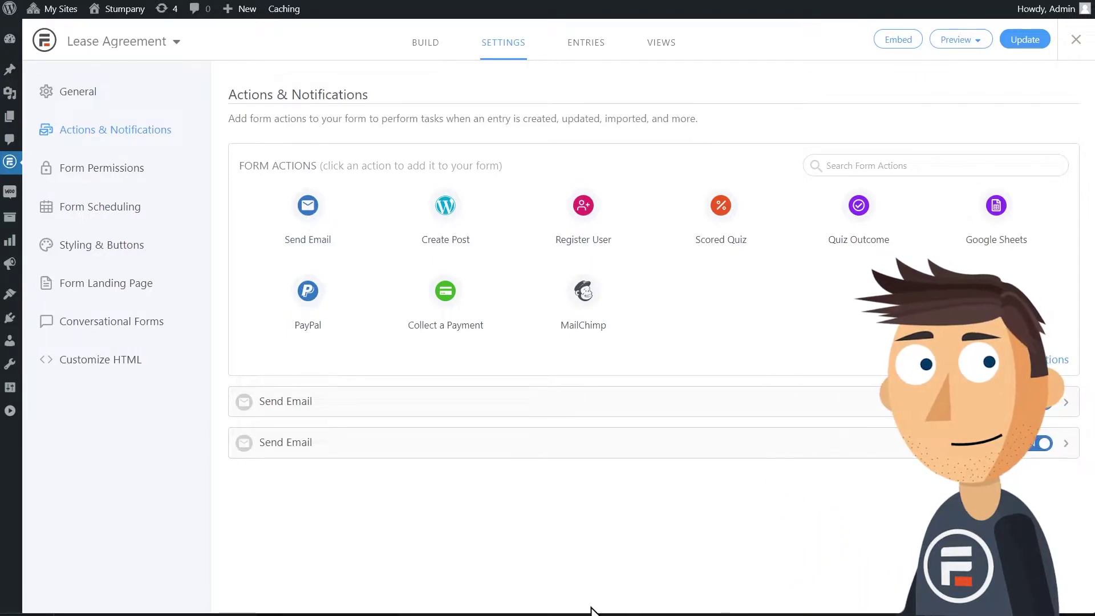
pyautogui.click(618, 451)
pyautogui.click(473, 502)
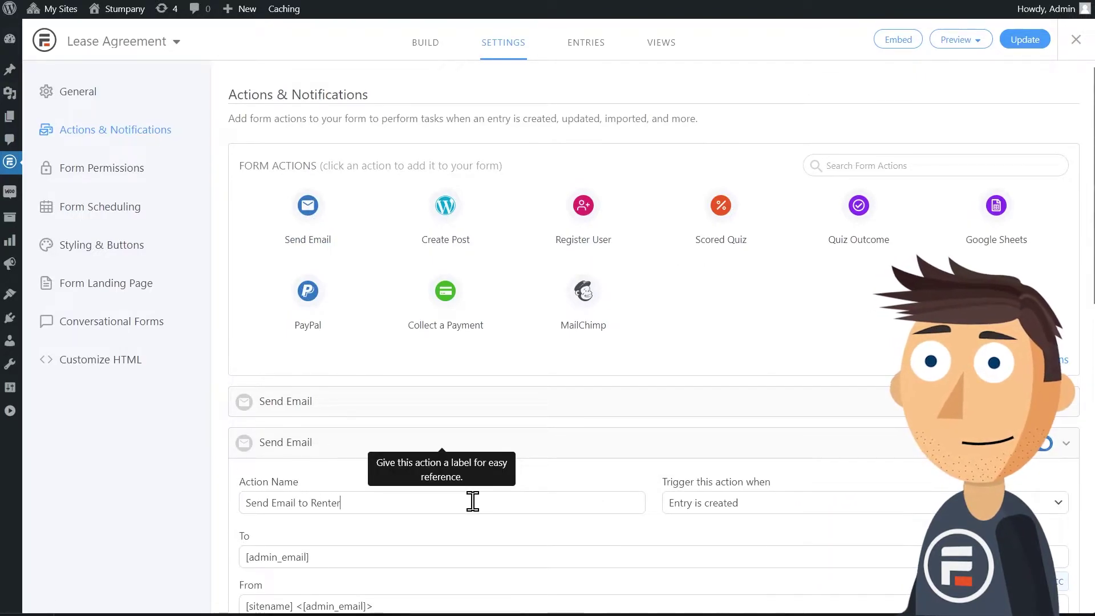
# - Address the email to the Renter Email field and save the settings
pyautogui.scroll(-4, 771, 523)
pyautogui.tripleClick(378, 344)
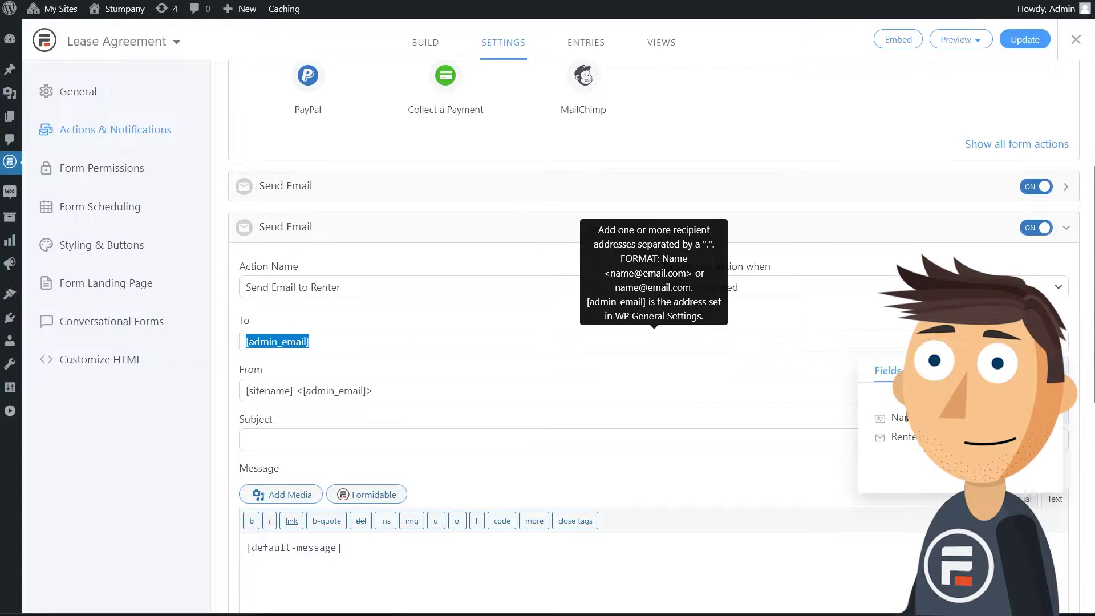
pyautogui.click(901, 436)
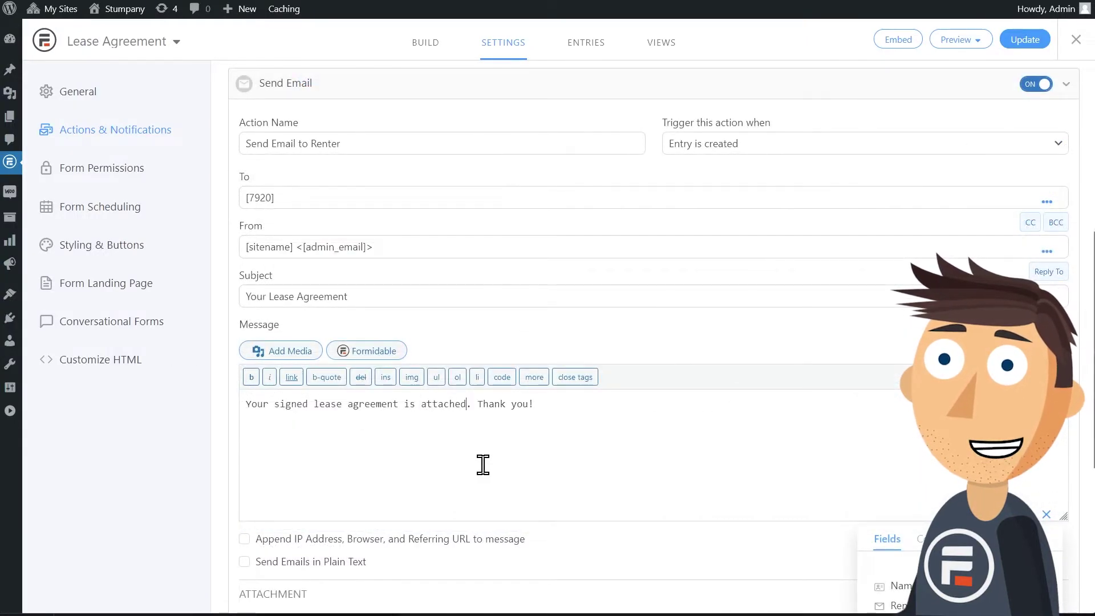
pyautogui.scroll(-4, 548, 459)
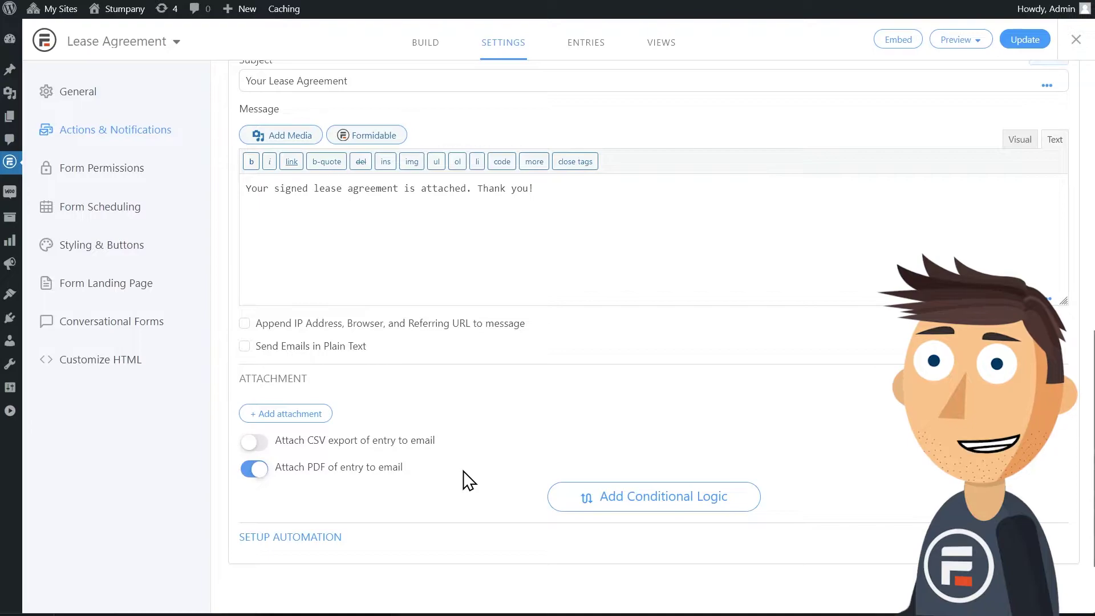
pyautogui.click(1024, 38)
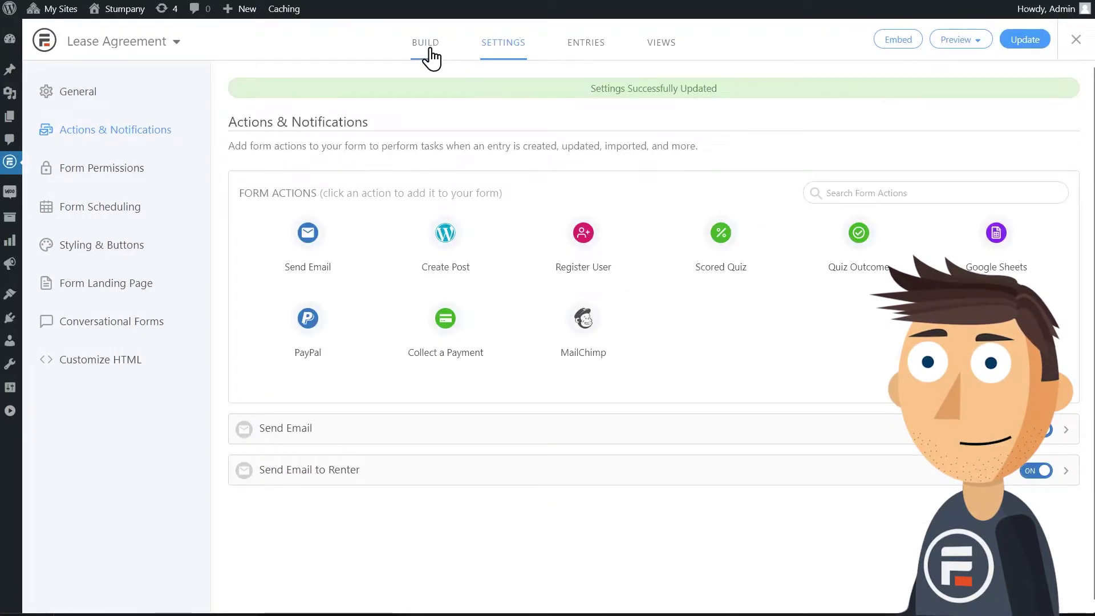
pyautogui.click(430, 52)
pyautogui.scroll(-5, 508, 240)
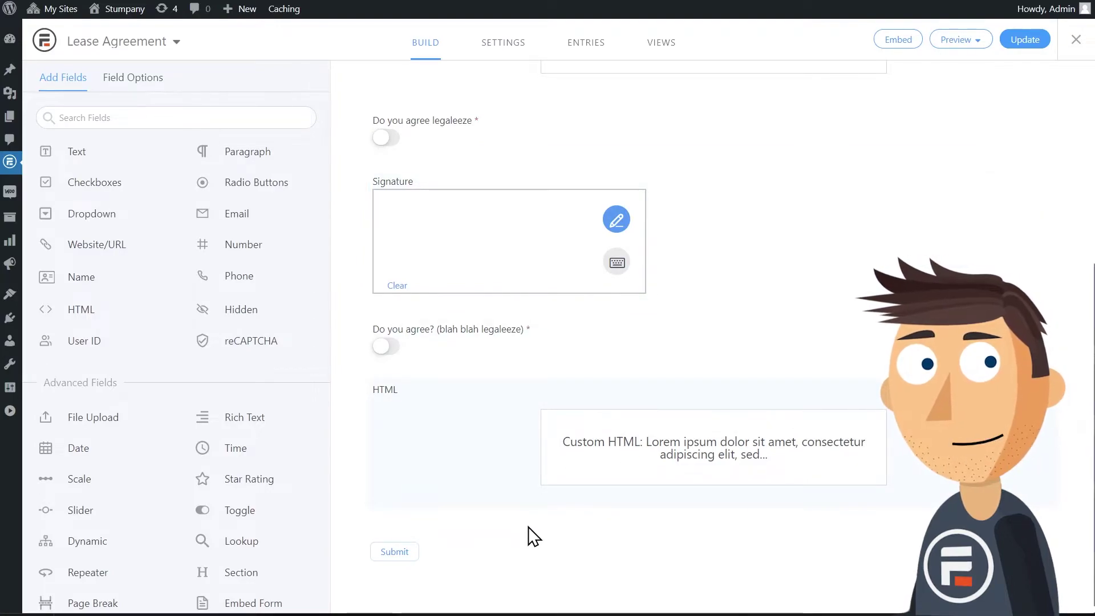
# - Add a Credit Card field to the form
pyautogui.scroll(-5, 264, 440)
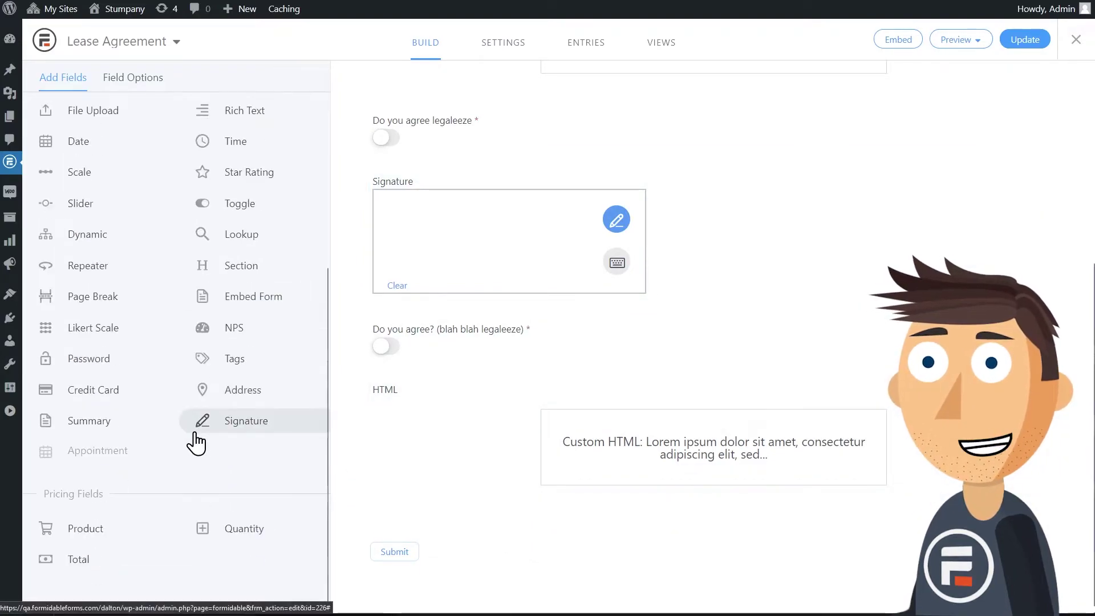
pyautogui.click(126, 402)
pyautogui.scroll(5, 576, 479)
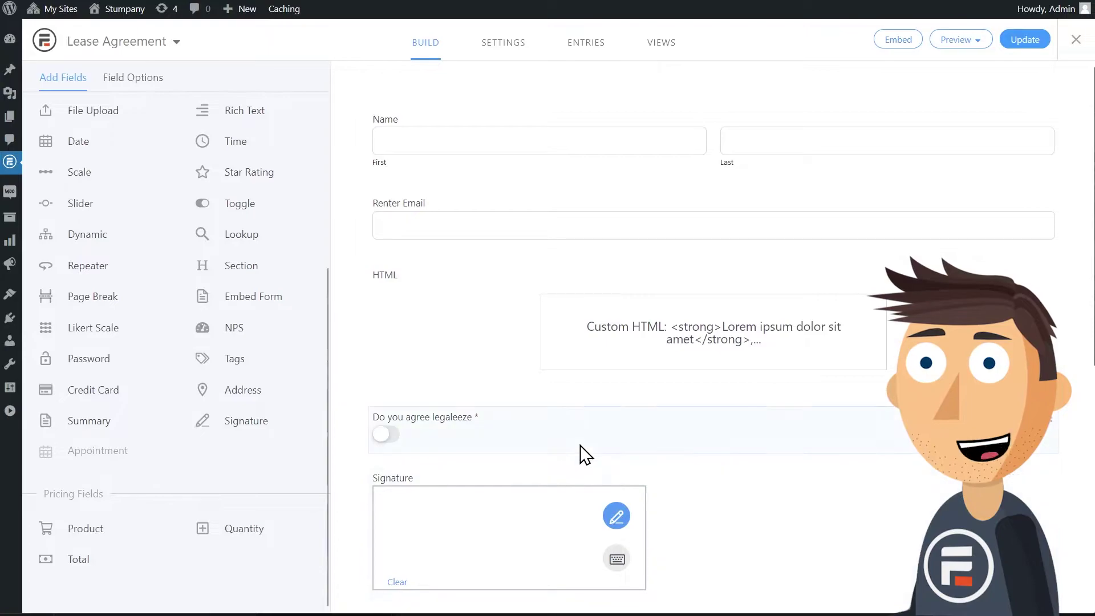
pyautogui.scroll(5, 258, 228)
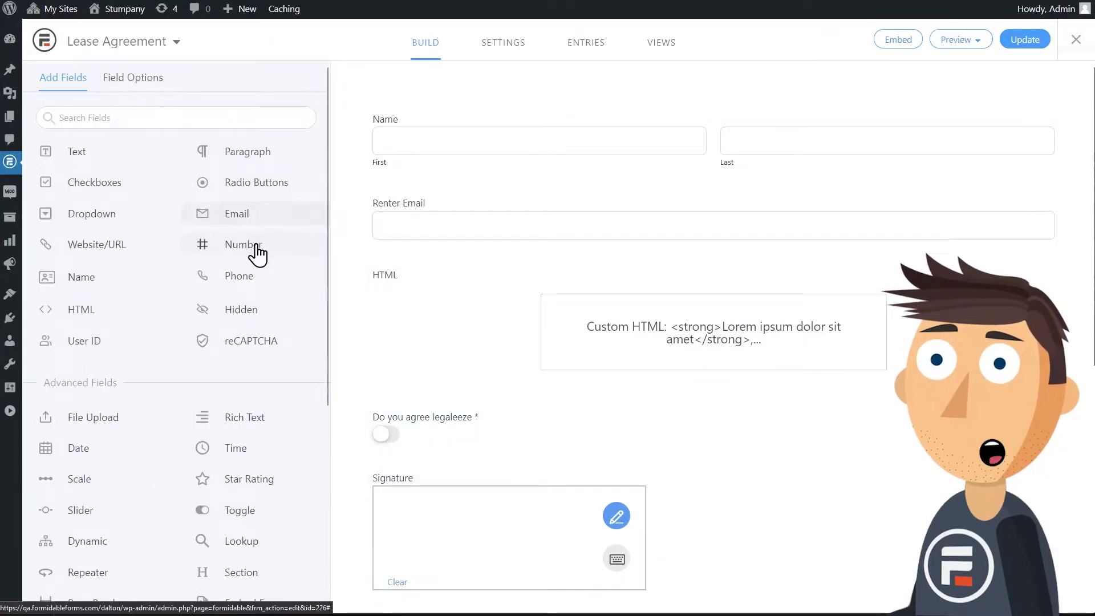
# - Add a Monthly Lease number field below Renter Email with default 1800 and a $ prefix
pyautogui.moveTo(258, 254); pyautogui.dragTo(427, 312)
pyautogui.click(419, 317)
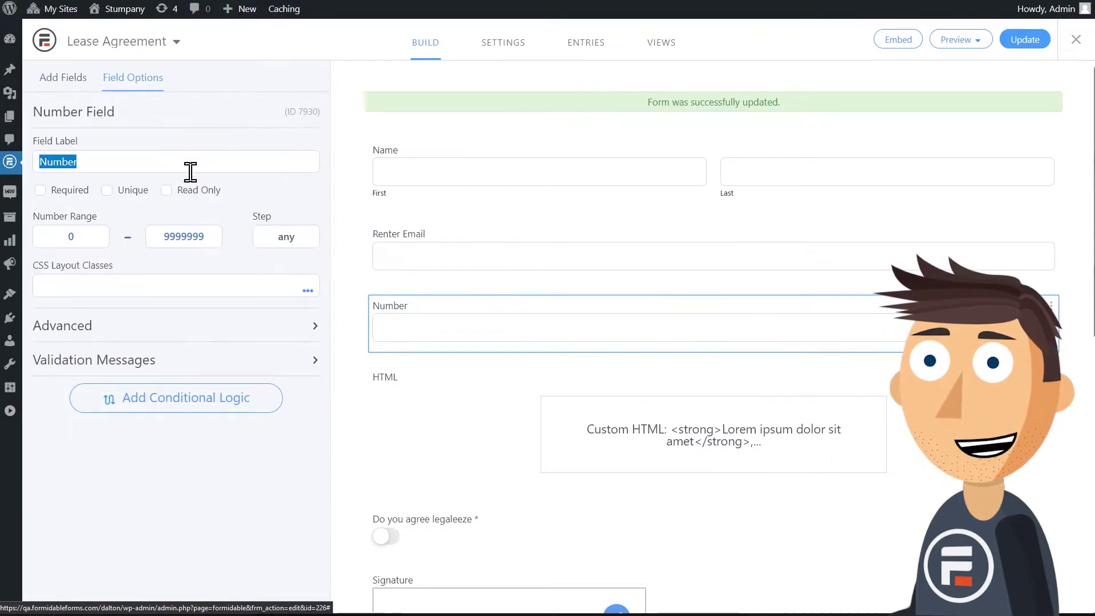
pyautogui.write('Monthly Lease')
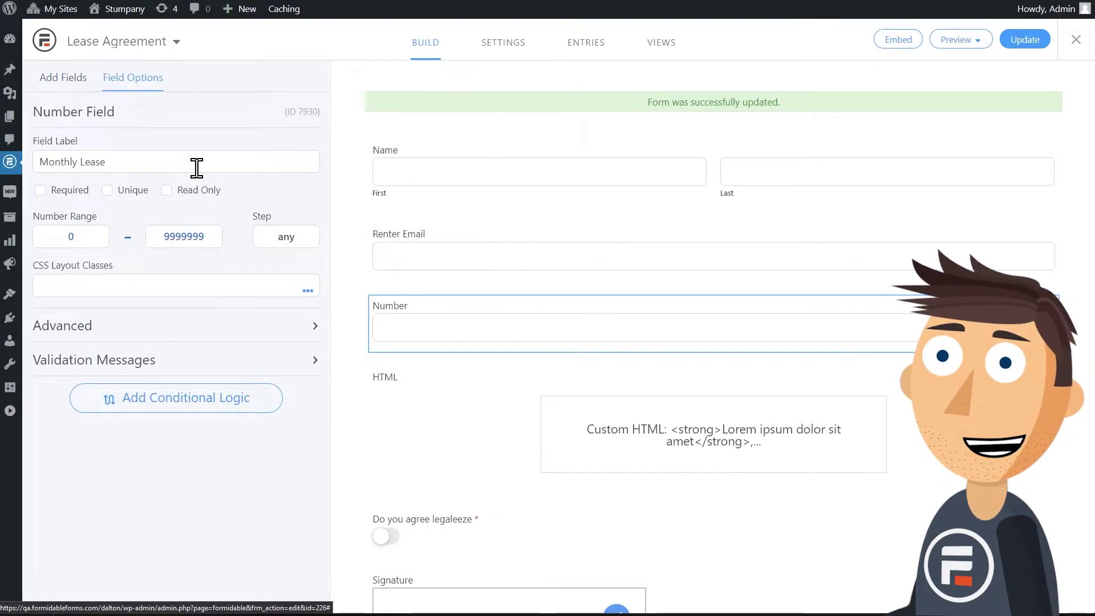
pyautogui.click(137, 341)
pyautogui.click(116, 376)
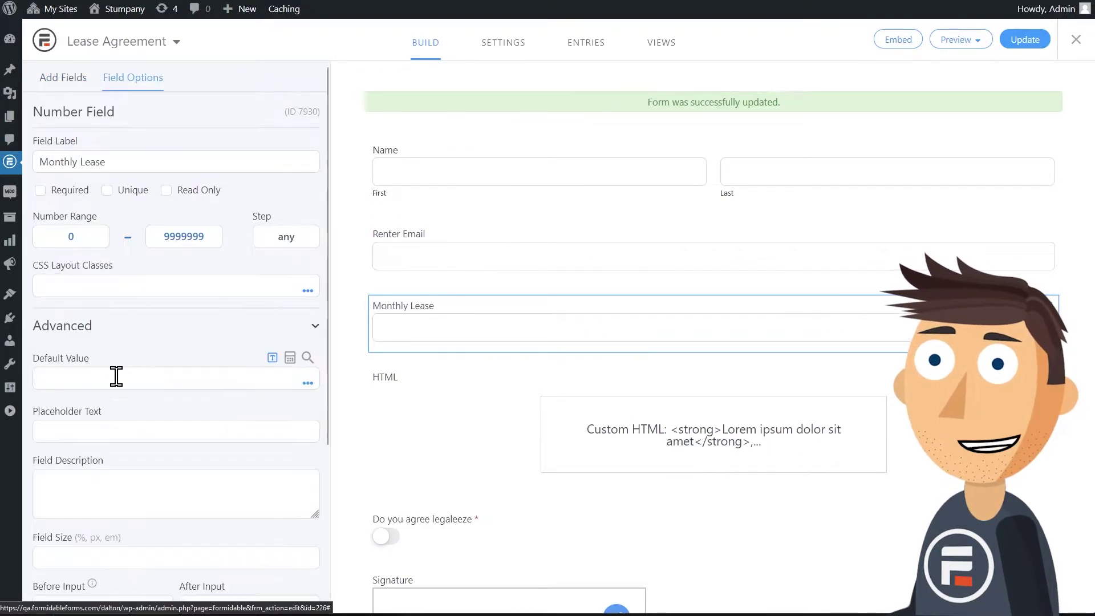
pyautogui.write('1800')
pyautogui.scroll(-3, 116, 377)
pyautogui.click(107, 462)
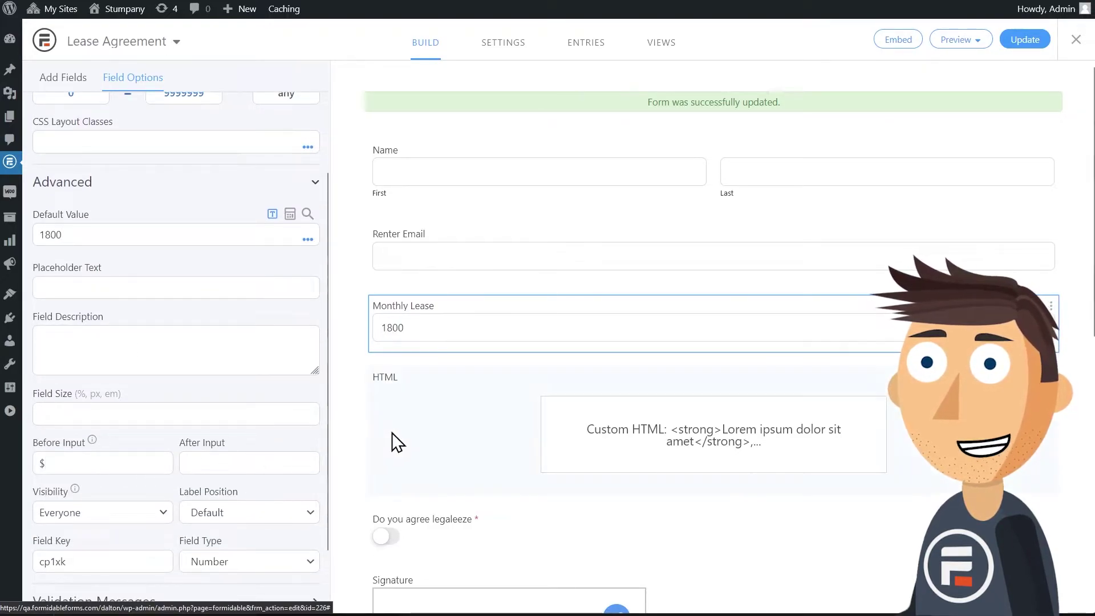
# - Select the Credit Card field and update the form
pyautogui.scroll(-8, 355, 390)
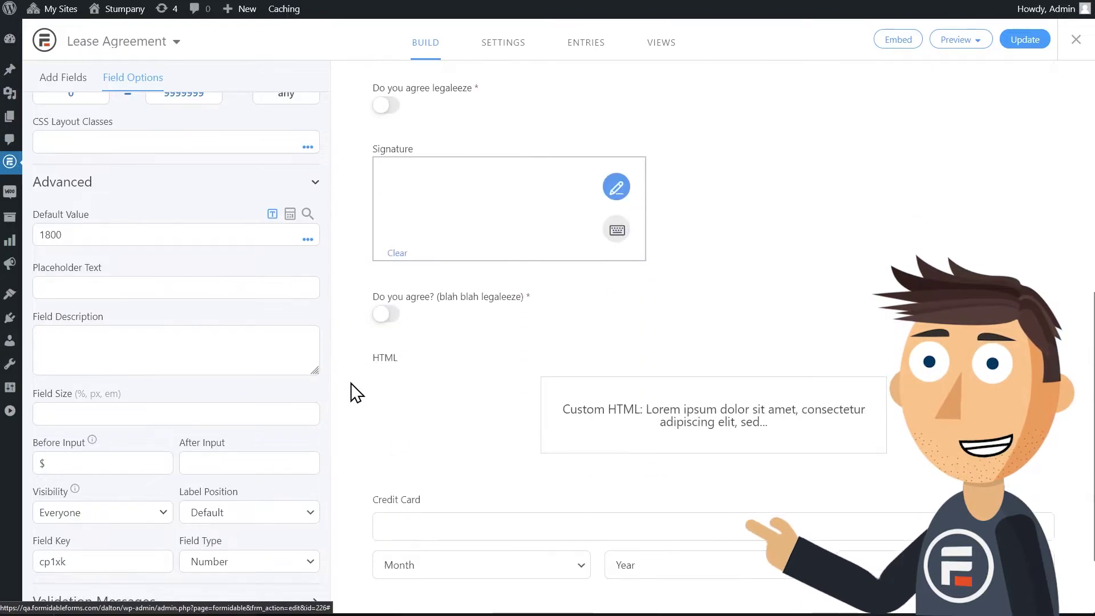
pyautogui.click(429, 415)
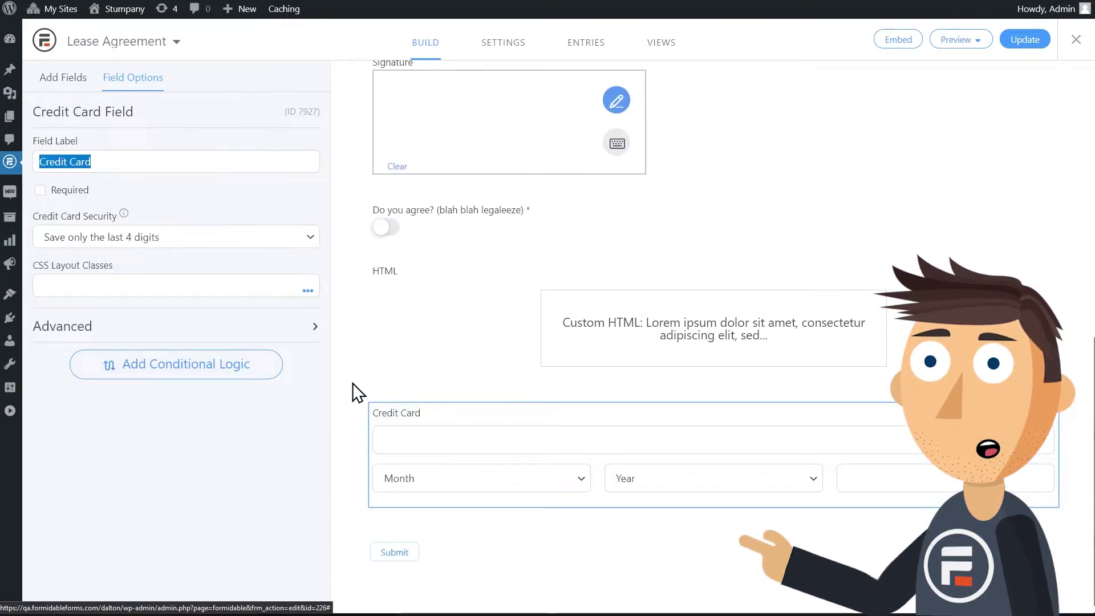
pyautogui.press('Return')
pyautogui.click(1016, 41)
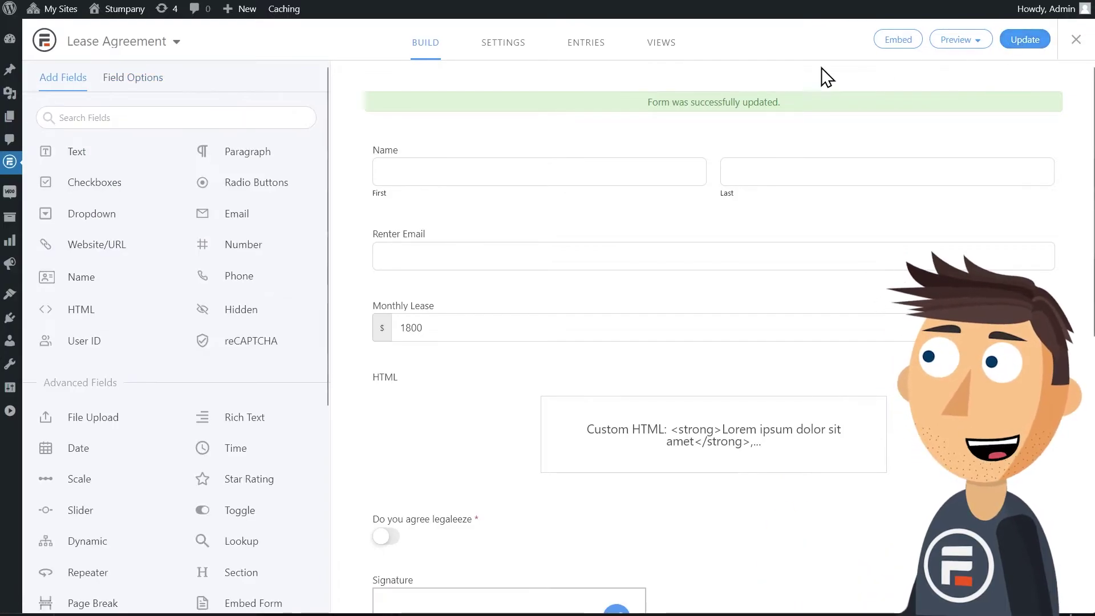
# - Add a Collect a Payment action with its amount set to the Monthly Lease field
pyautogui.click(507, 44)
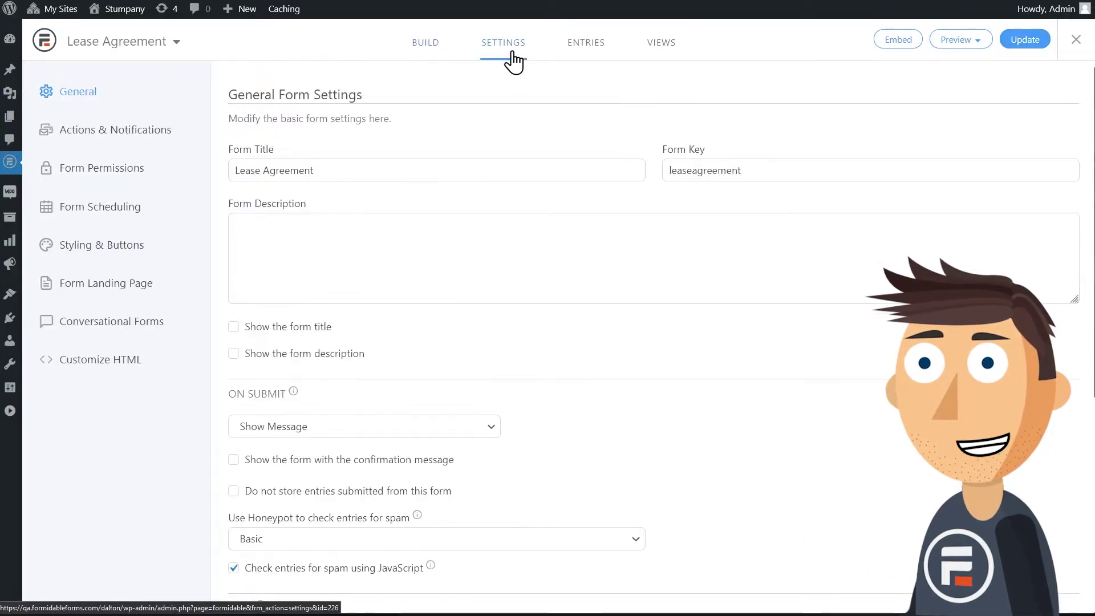
pyautogui.click(159, 138)
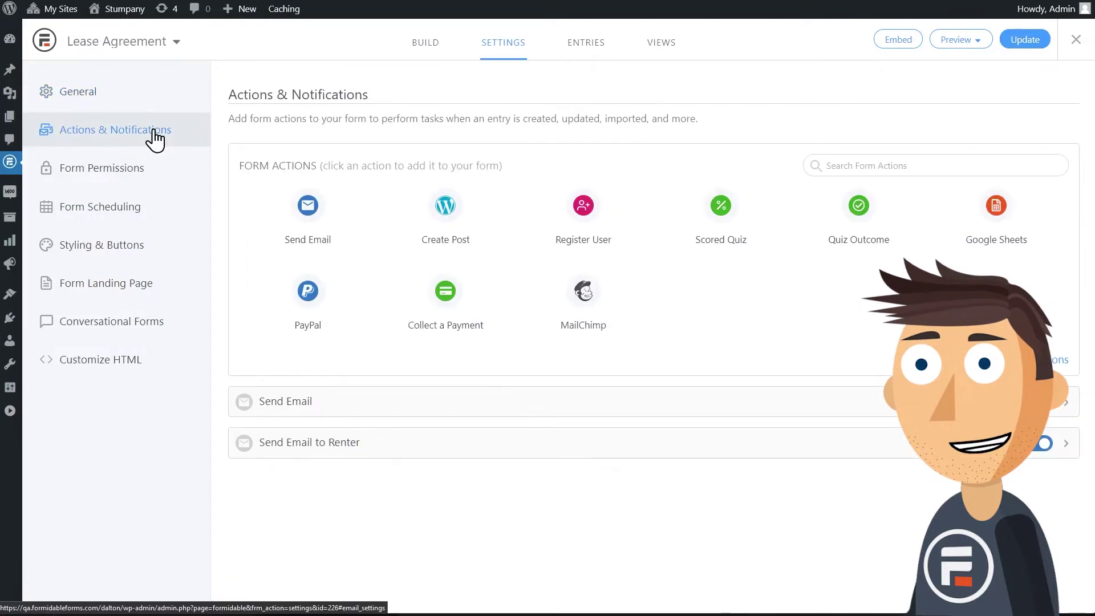
pyautogui.click(446, 293)
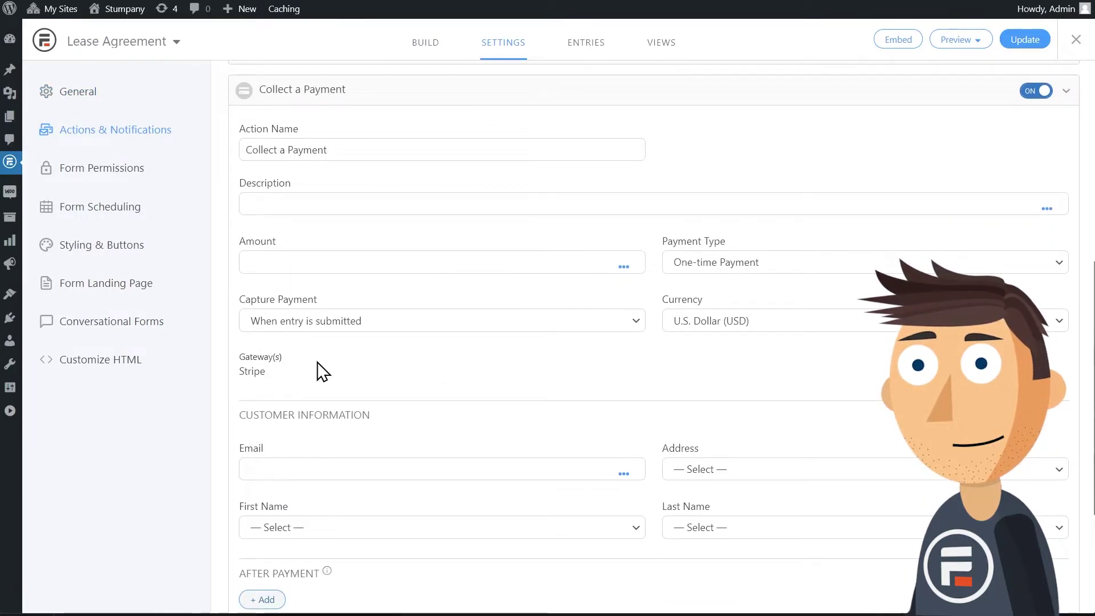
pyautogui.click(624, 267)
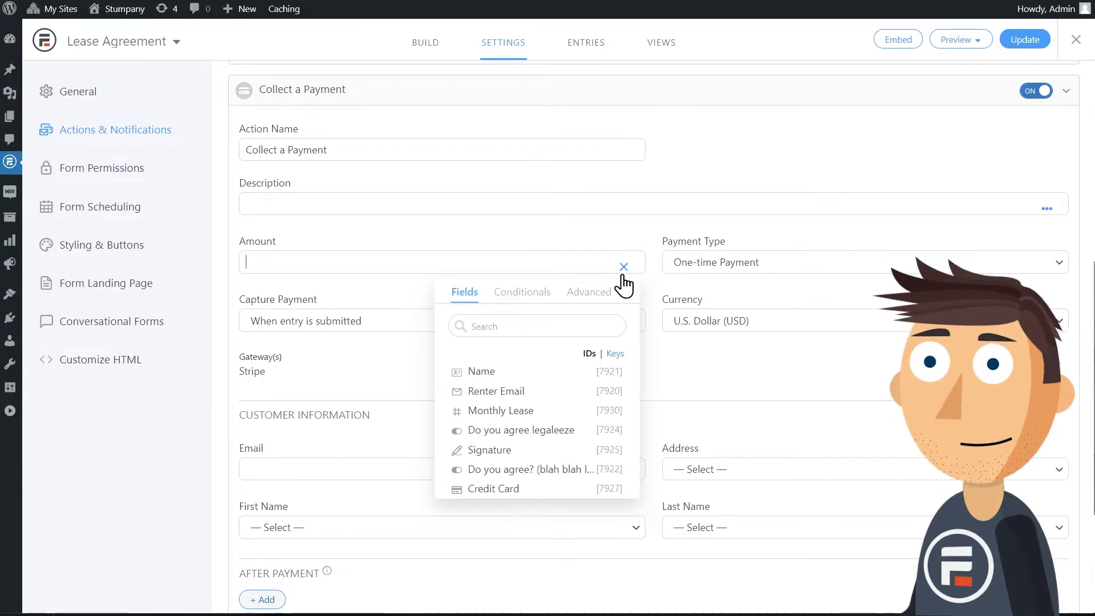
pyautogui.click(501, 411)
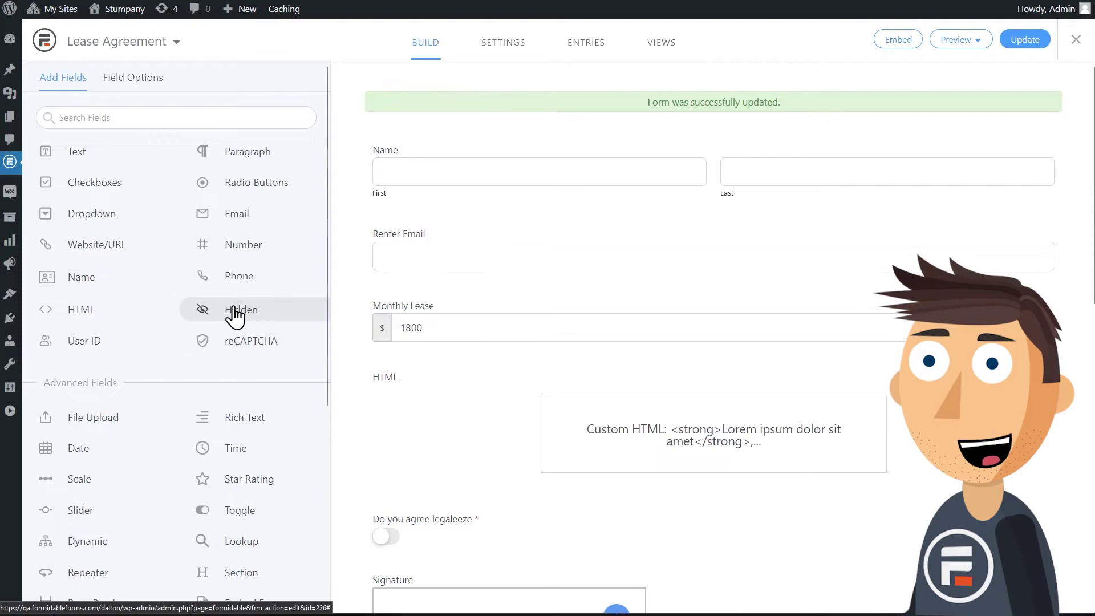
# - Add a Hidden field below Monthly Lease with calculated default [7930]*2 and update
pyautogui.moveTo(234, 310); pyautogui.dragTo(420, 371)
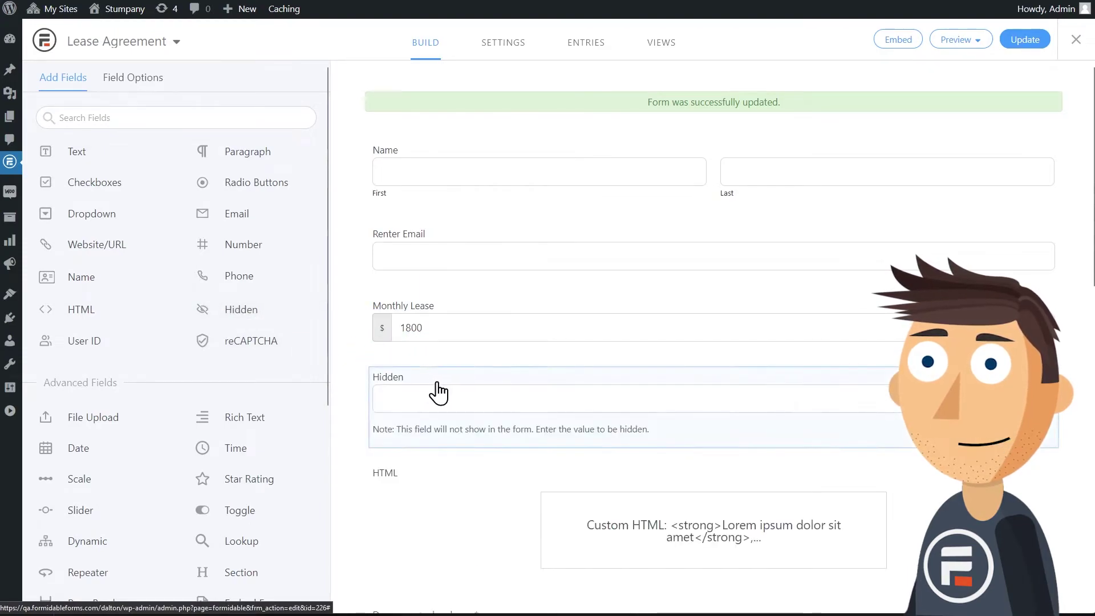
pyautogui.click(110, 231)
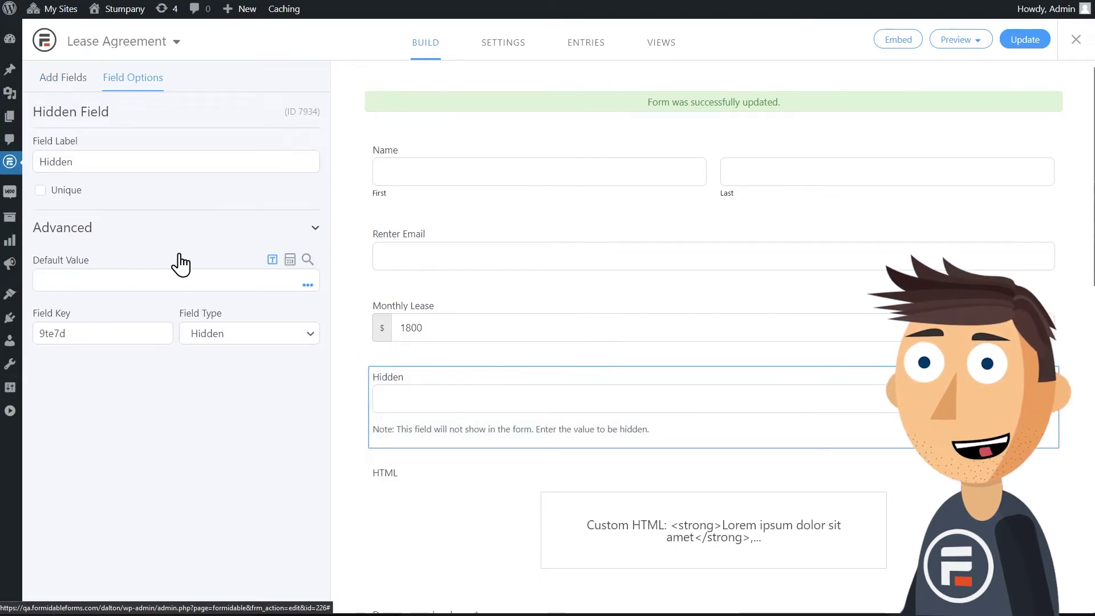
pyautogui.click(307, 285)
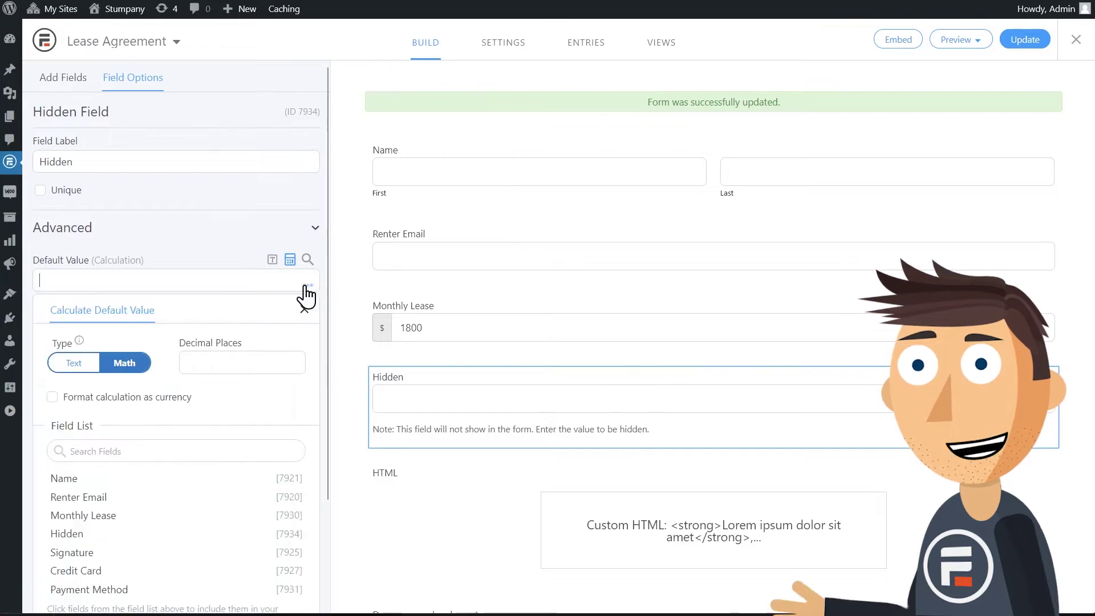
pyautogui.click(108, 522)
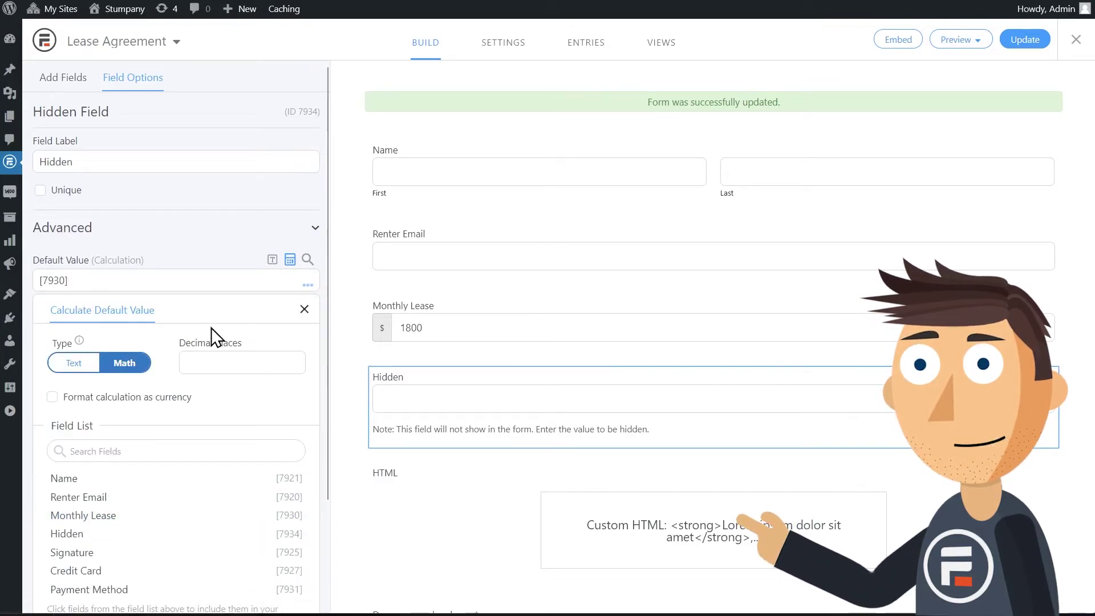
pyautogui.write('*2')
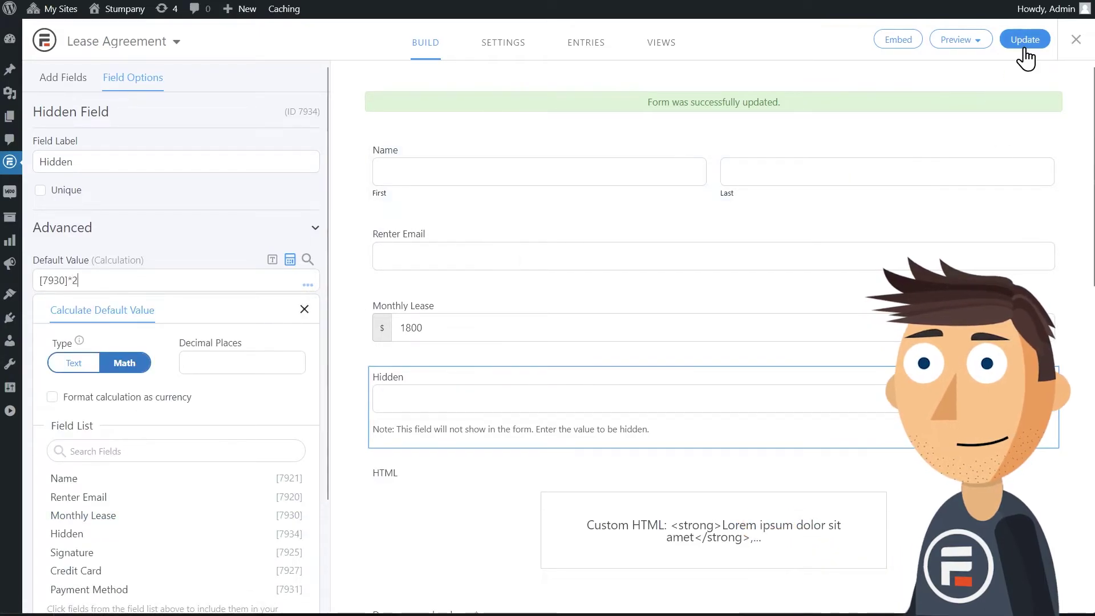
pyautogui.click(1022, 47)
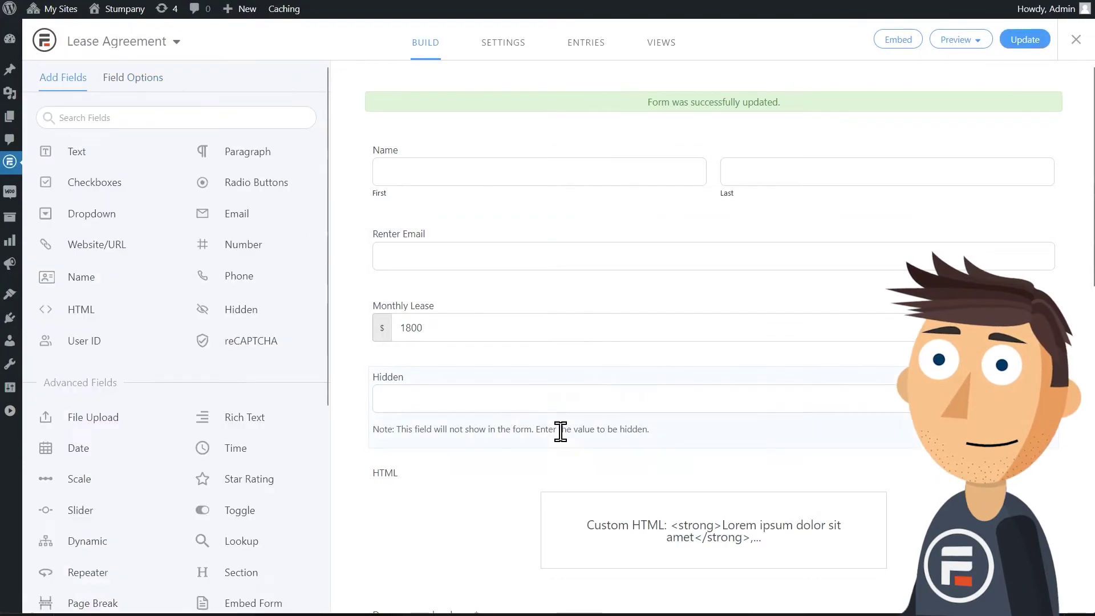
# - Switch the Collect a Payment amount from Monthly Lease to the Hidden field [7934]
pyautogui.click(502, 43)
pyautogui.click(136, 132)
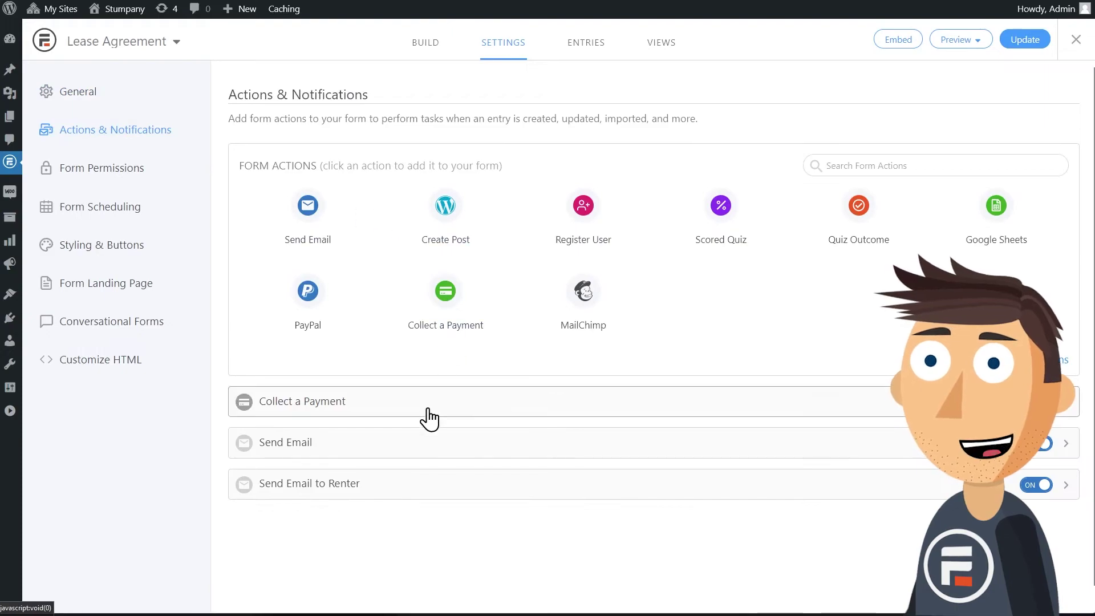
pyautogui.click(406, 483)
pyautogui.click(418, 406)
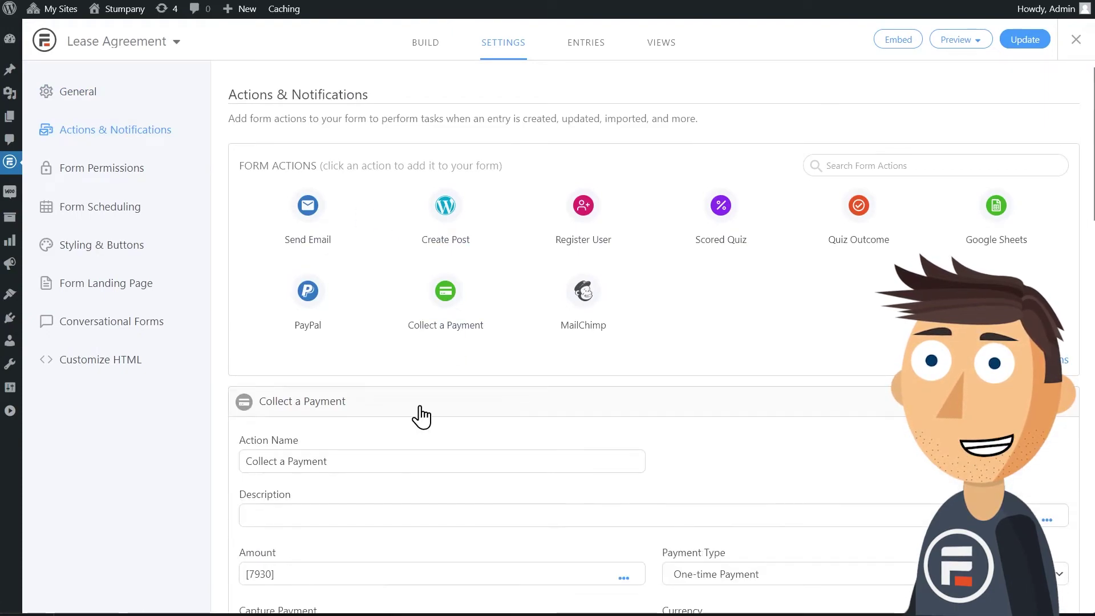
pyautogui.scroll(-4, 421, 417)
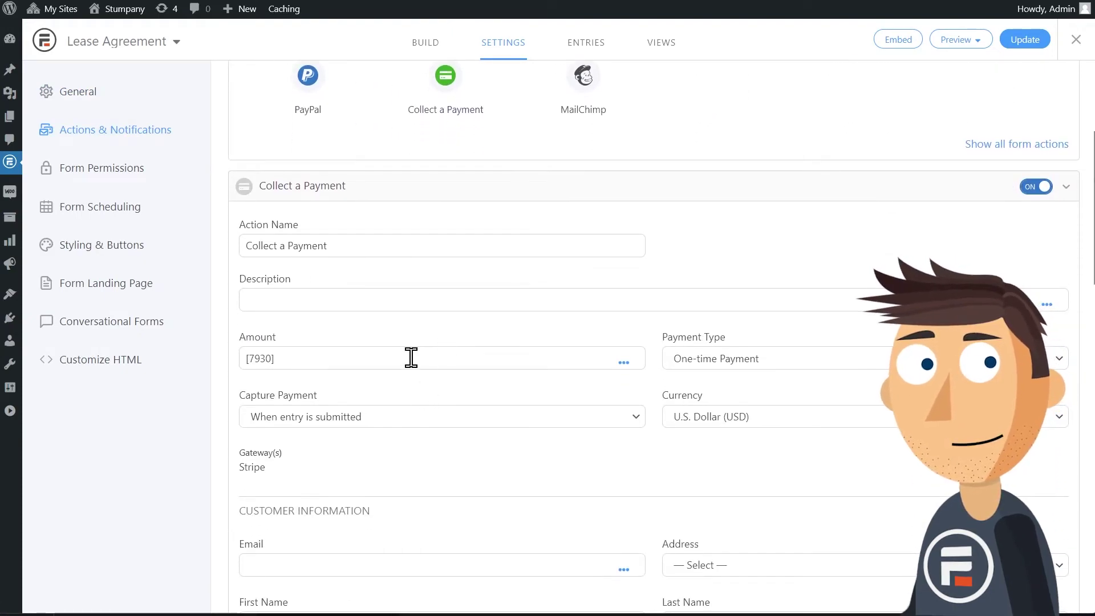
pyautogui.click(624, 363)
pyautogui.click(493, 523)
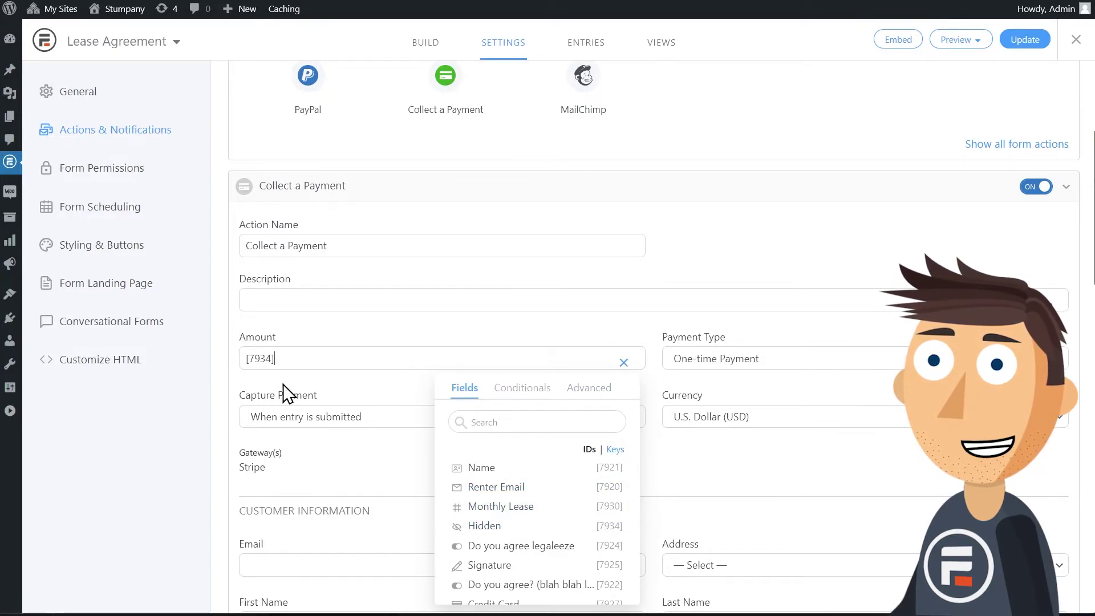
pyautogui.click(263, 380)
# - Trigger Send Email to Renter on Successful Payment and untick Entry is created
pyautogui.scroll(-10, 664, 377)
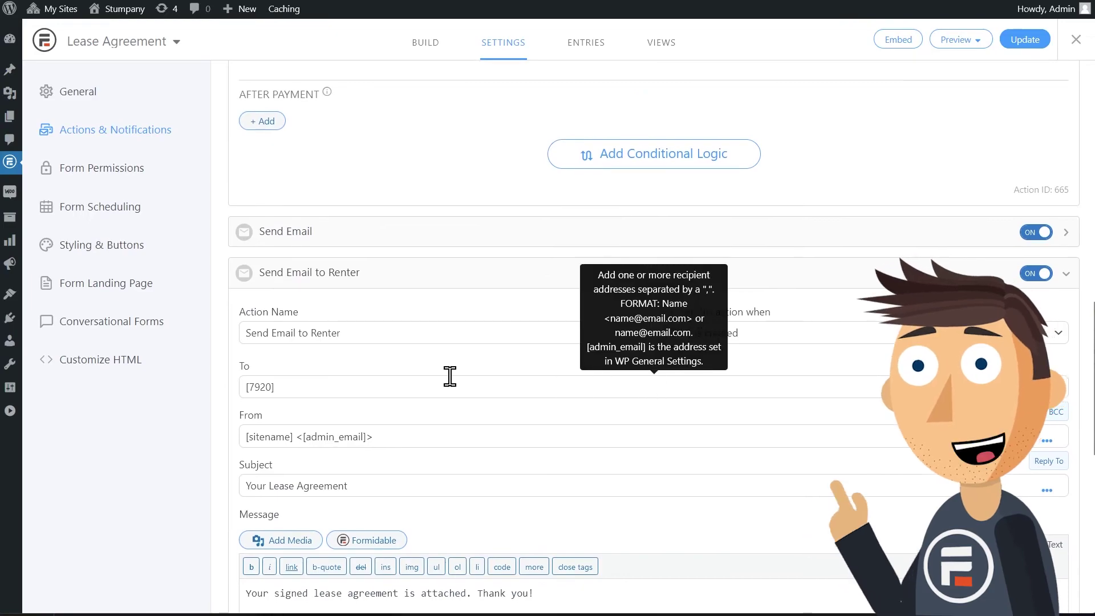
pyautogui.click(692, 334)
pyautogui.scroll(-2, 728, 405)
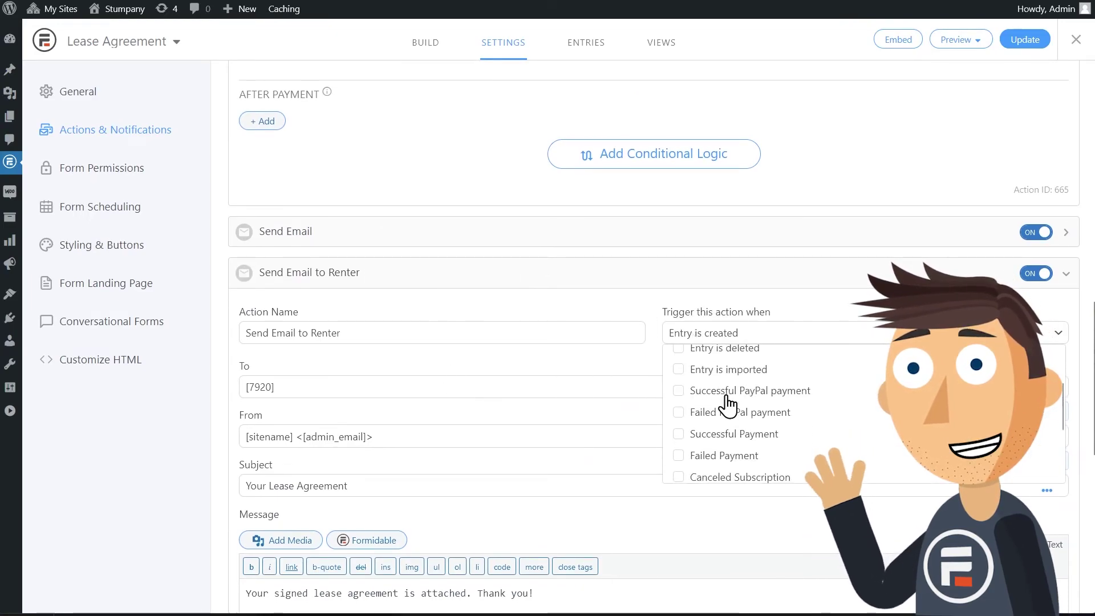
pyautogui.click(741, 433)
pyautogui.scroll(2, 707, 394)
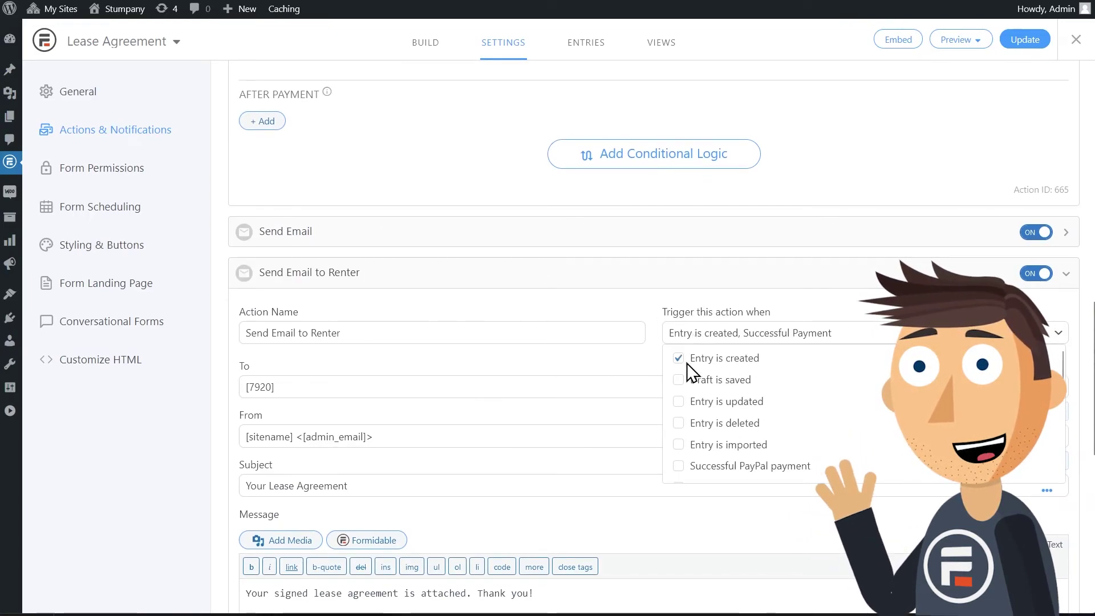
pyautogui.click(684, 359)
pyautogui.click(1087, 317)
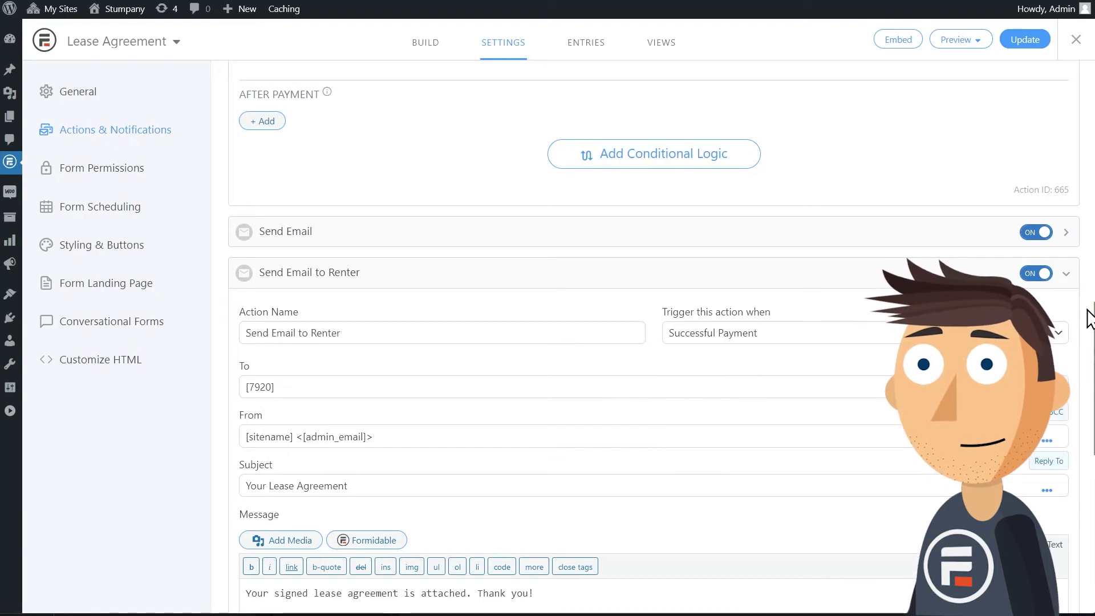